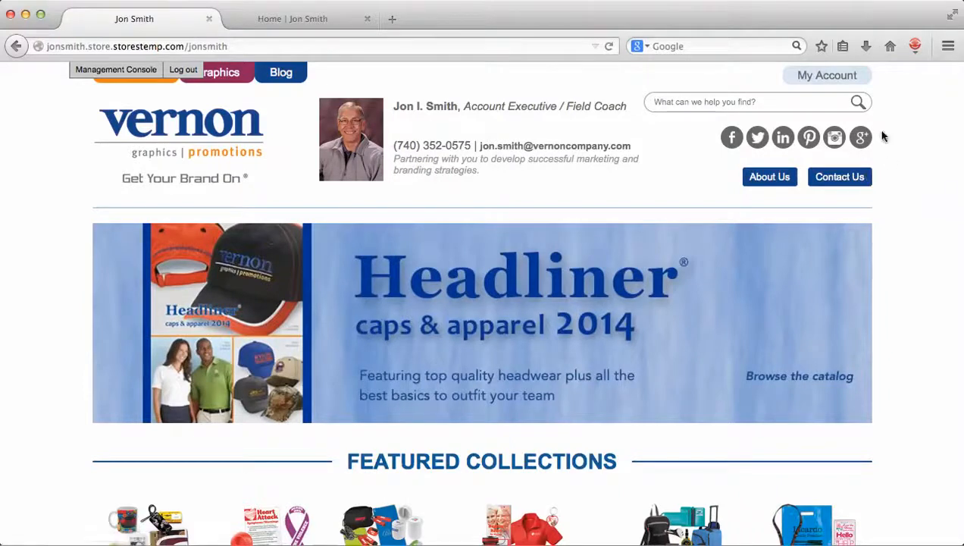
- Look through the storefront home page's banner, featured collections, product categories, recent blog posts and footer links
{"action": "mouse_move", "coordinate": [834, 79]}
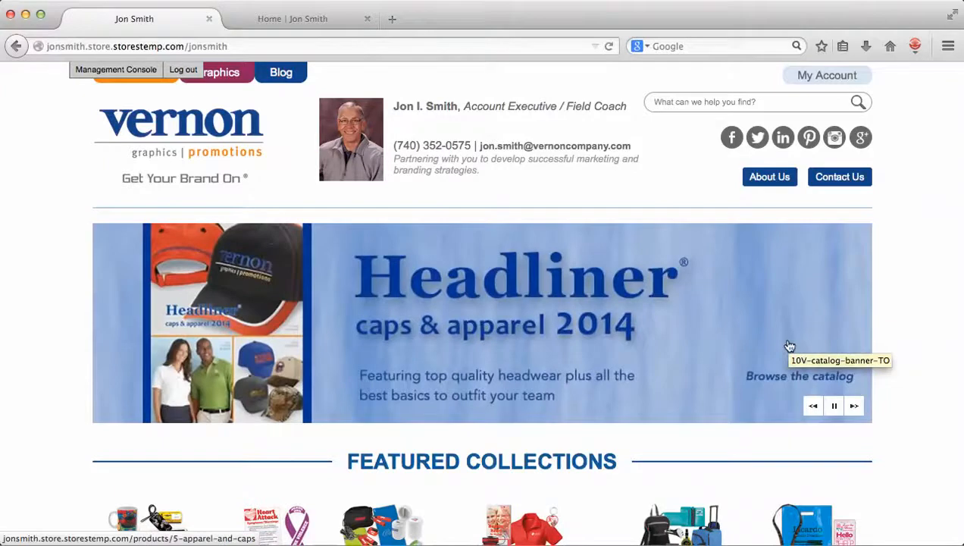
{"action": "scroll", "coordinate": [788, 346], "scroll_direction": "down", "scroll_amount": 3}
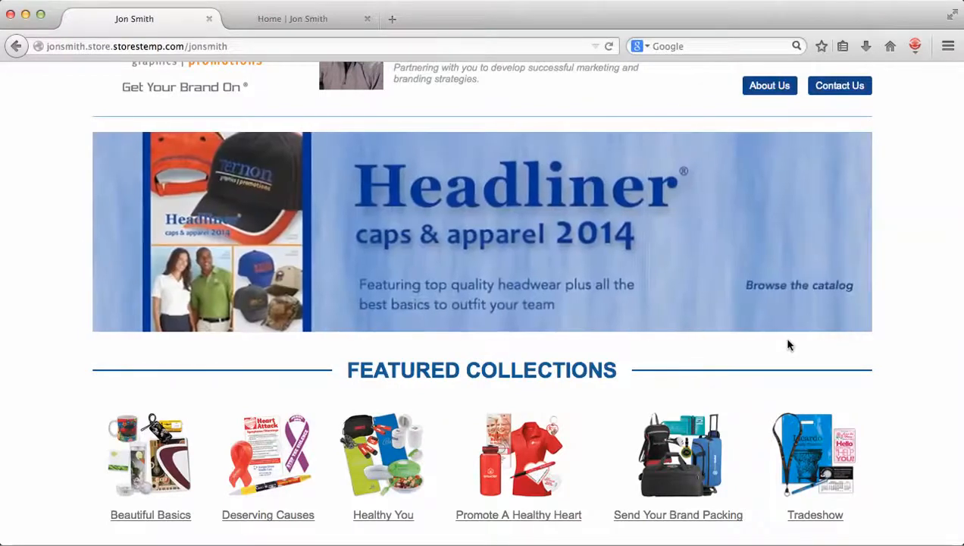
{"action": "scroll", "coordinate": [788, 345], "scroll_direction": "down", "scroll_amount": 3}
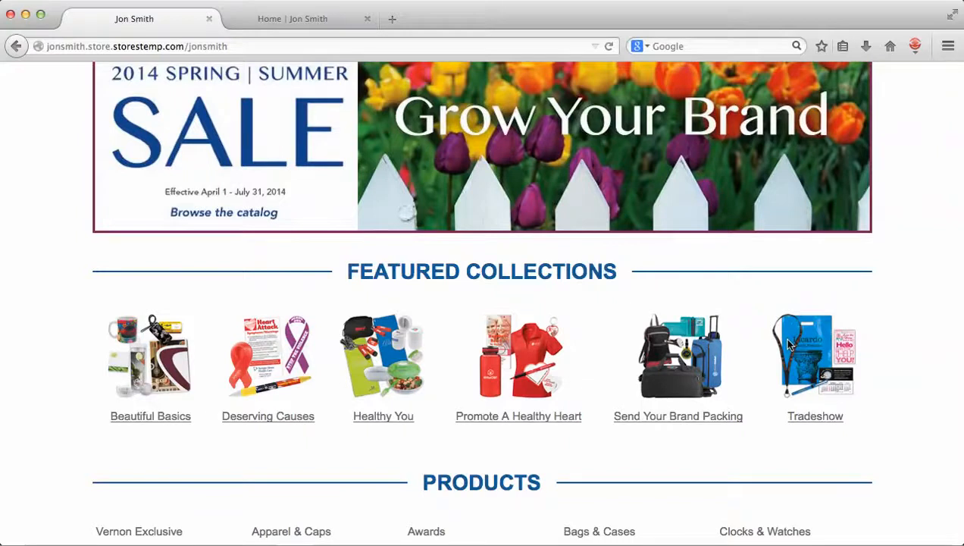
{"action": "scroll", "coordinate": [788, 345], "scroll_direction": "down", "scroll_amount": 6}
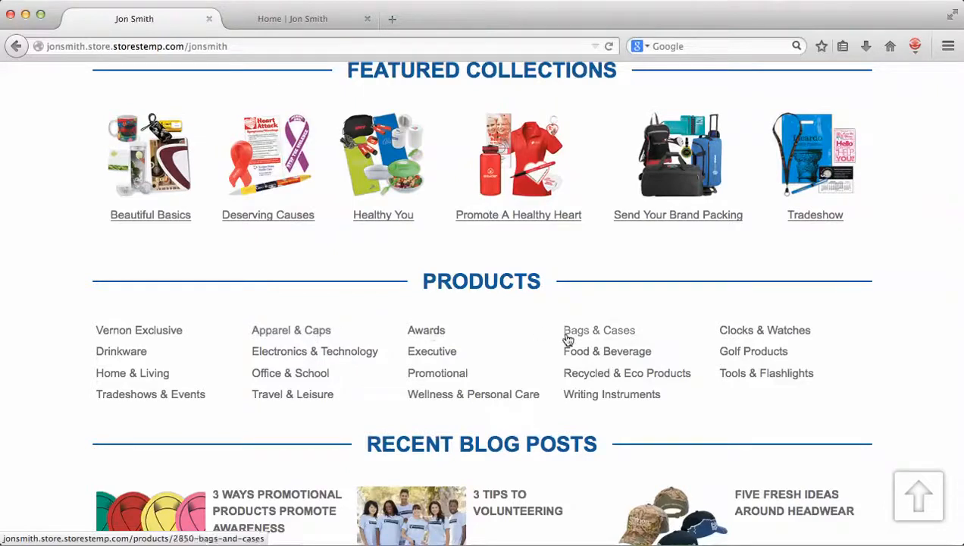
{"action": "scroll", "coordinate": [565, 338], "scroll_direction": "down", "scroll_amount": 3}
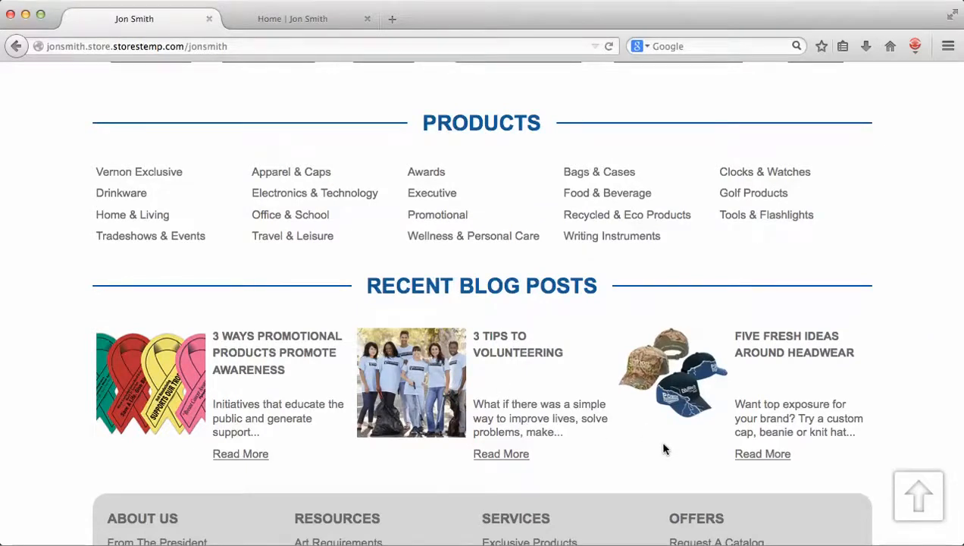
{"action": "scroll", "coordinate": [663, 450], "scroll_direction": "down", "scroll_amount": 2}
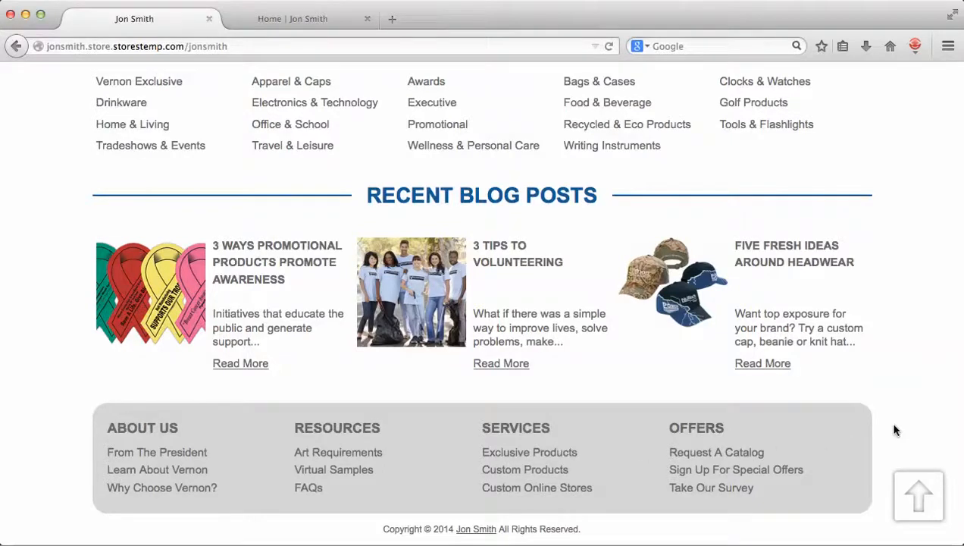
{"action": "scroll", "coordinate": [894, 430], "scroll_direction": "up", "scroll_amount": 5}
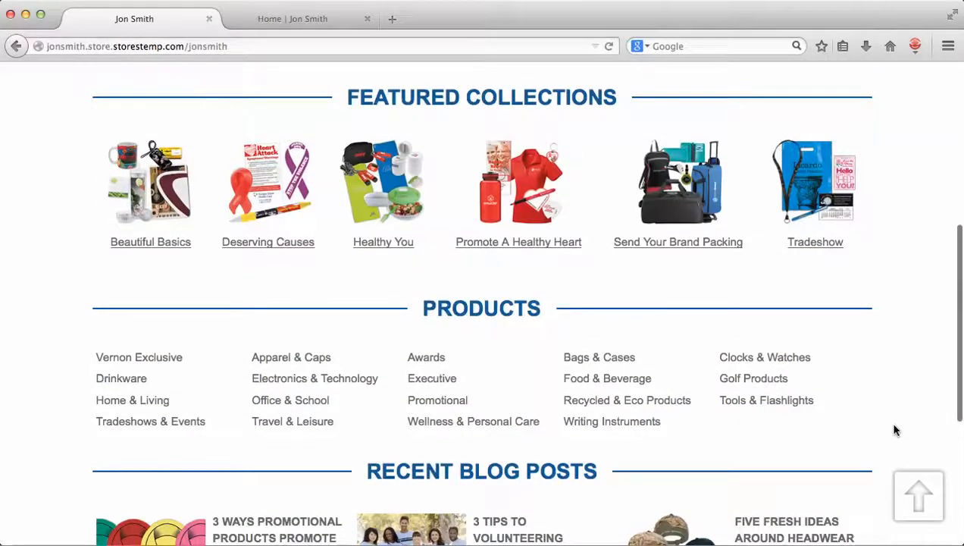
{"action": "scroll", "coordinate": [894, 429], "scroll_direction": "up", "scroll_amount": 6}
{"action": "scroll", "coordinate": [894, 429], "scroll_direction": "up", "scroll_amount": 1}
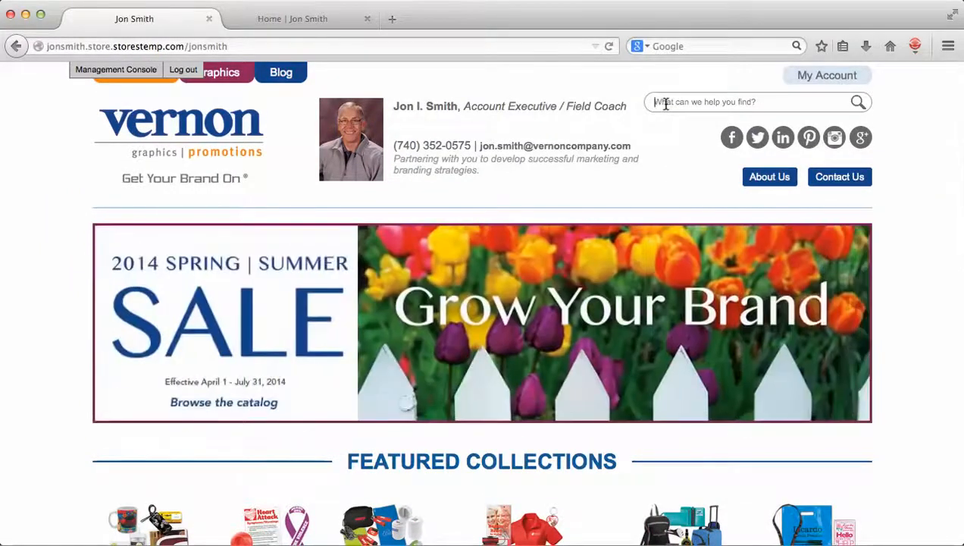
- Search the store's products for "cap" and look over the results
{"action": "type", "text": "cap"}
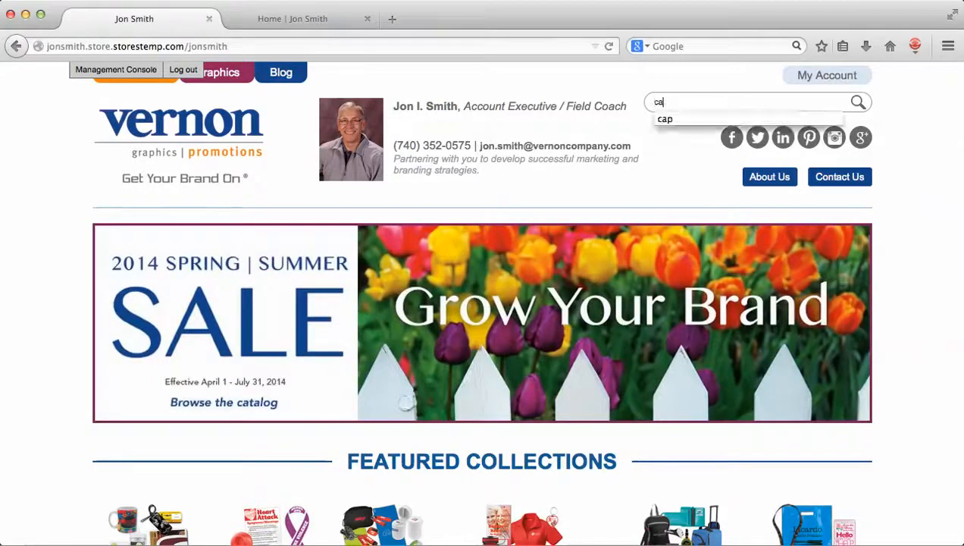
{"action": "left_click", "coordinate": [857, 104]}
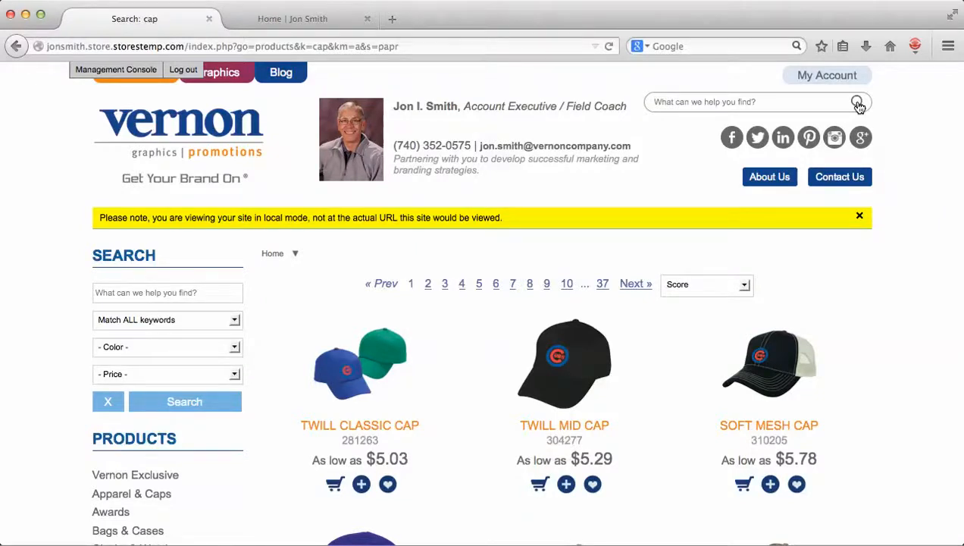
{"action": "scroll", "coordinate": [859, 114], "scroll_direction": "down", "scroll_amount": 5}
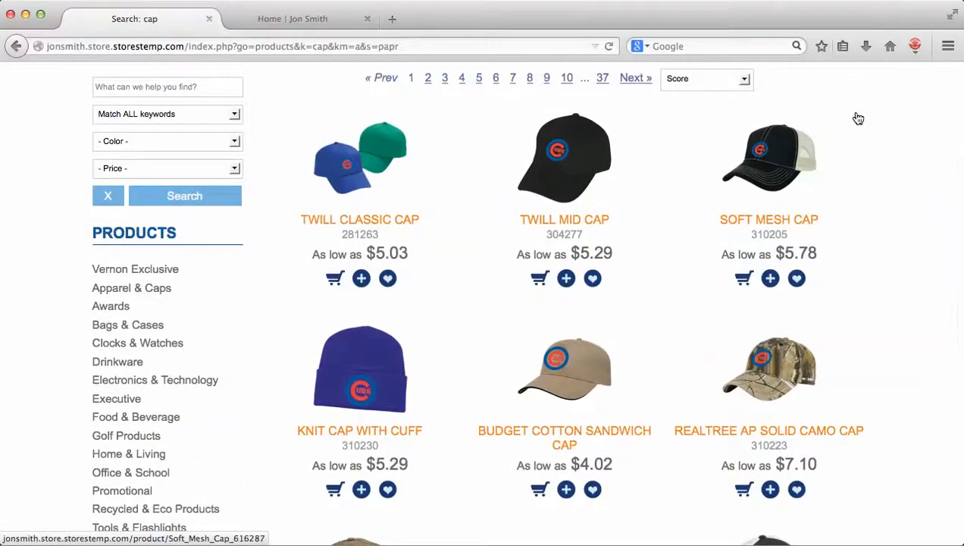
- View the saved logos available for the virtual samples on the cap results page
{"action": "scroll", "coordinate": [857, 119], "scroll_direction": "down", "scroll_amount": 6}
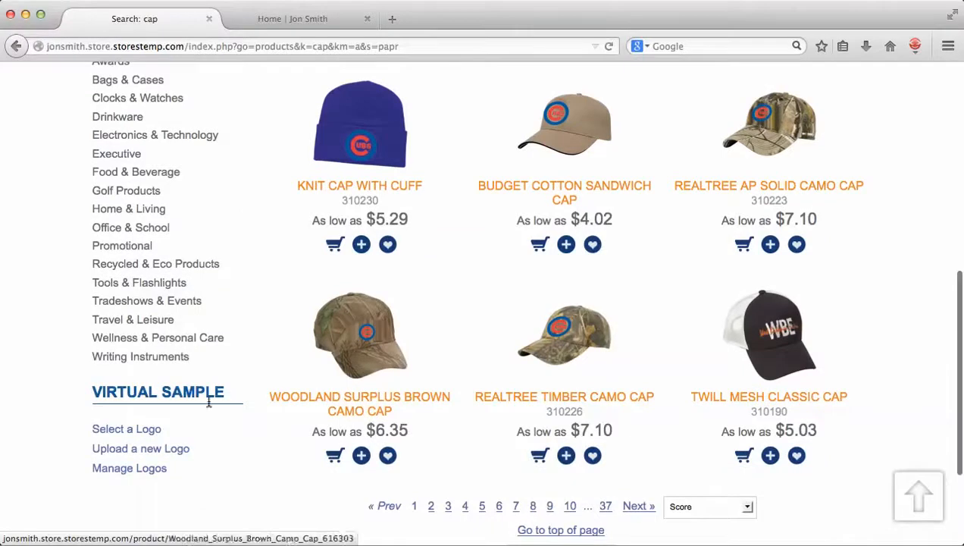
{"action": "left_click", "coordinate": [148, 429]}
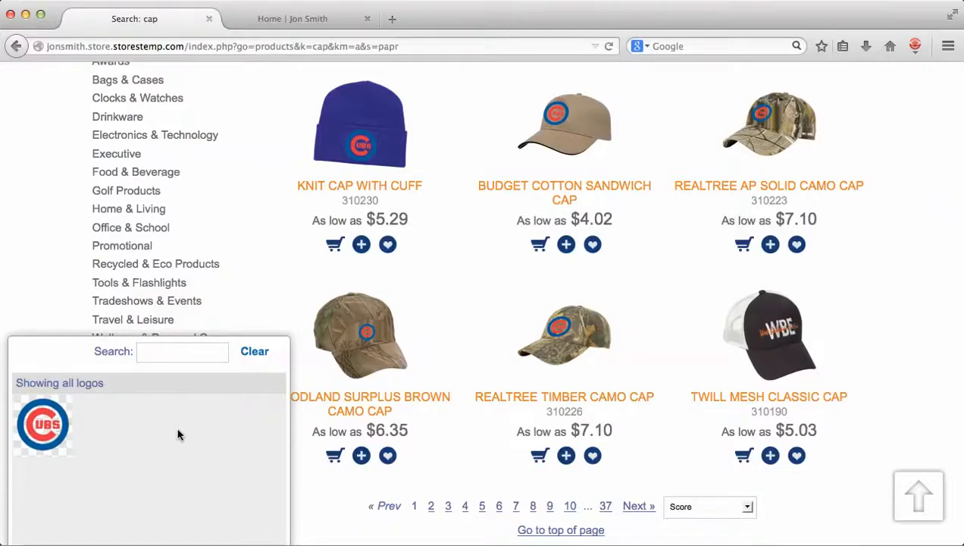
{"action": "scroll", "coordinate": [178, 435], "scroll_direction": "down", "scroll_amount": 3}
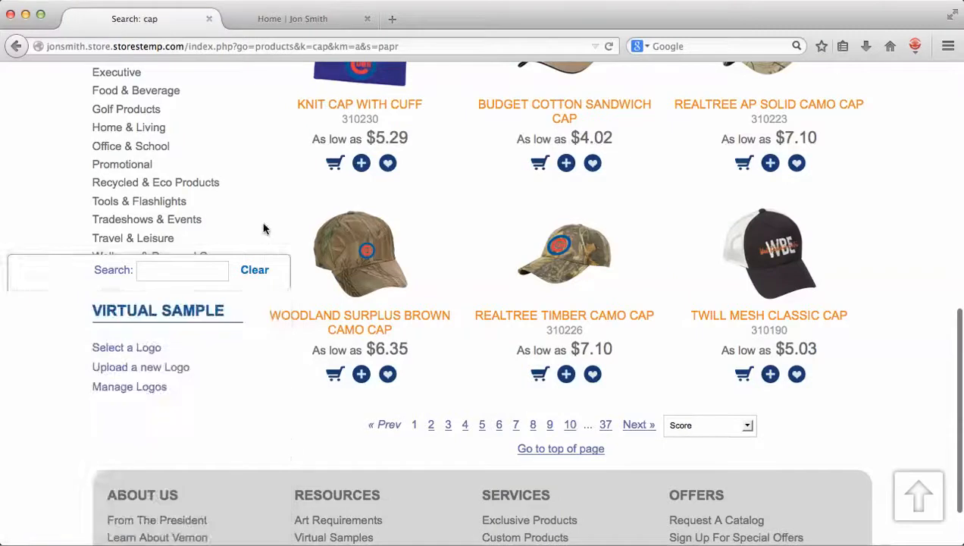
- Upload Running Springsimages.jpeg from the Logos folder as a new virtual sample logo
{"action": "left_click", "coordinate": [147, 371]}
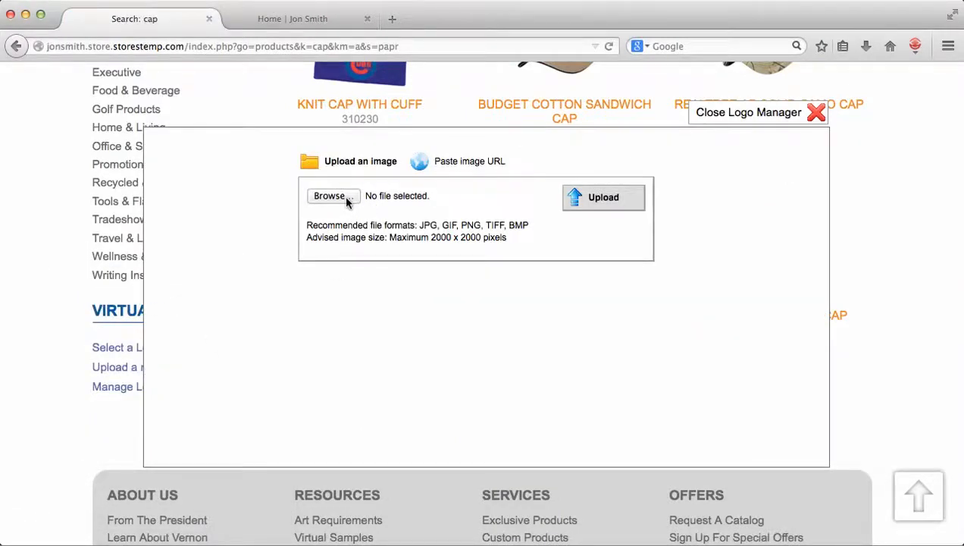
{"action": "left_click", "coordinate": [349, 200]}
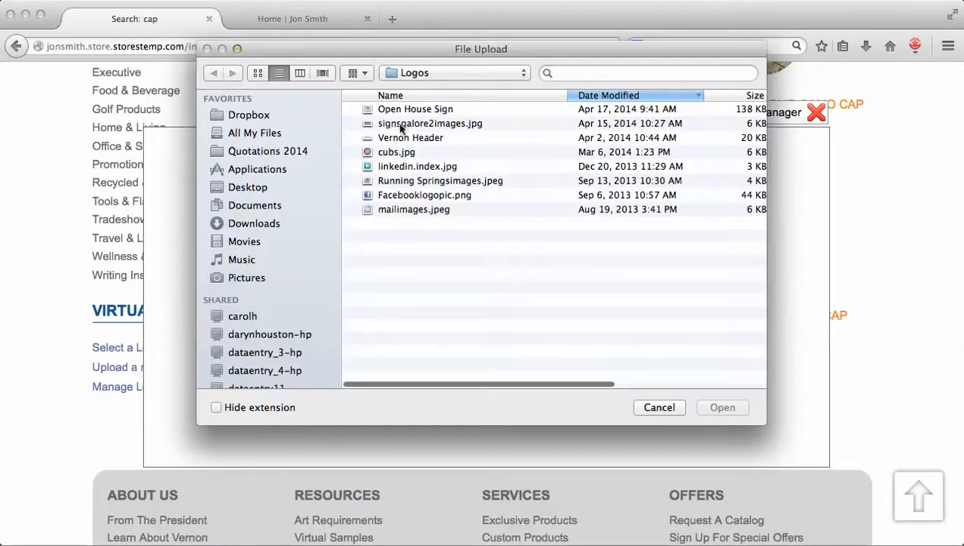
{"action": "left_click", "coordinate": [410, 184]}
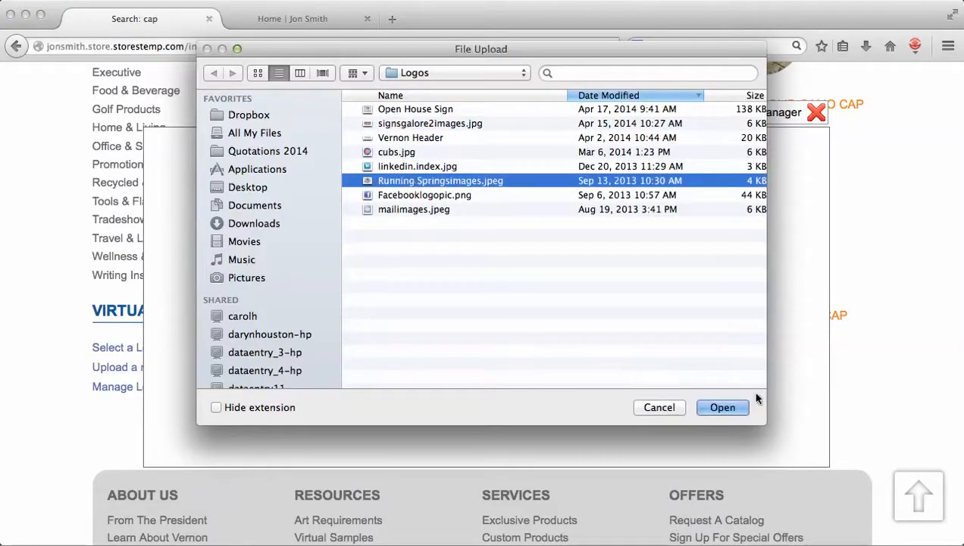
{"action": "left_click", "coordinate": [729, 408]}
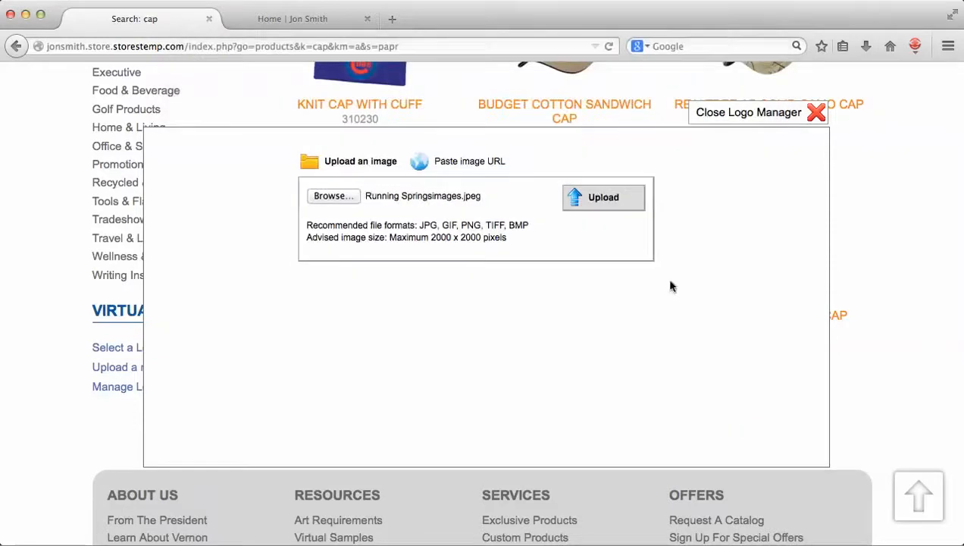
{"action": "left_click", "coordinate": [599, 201]}
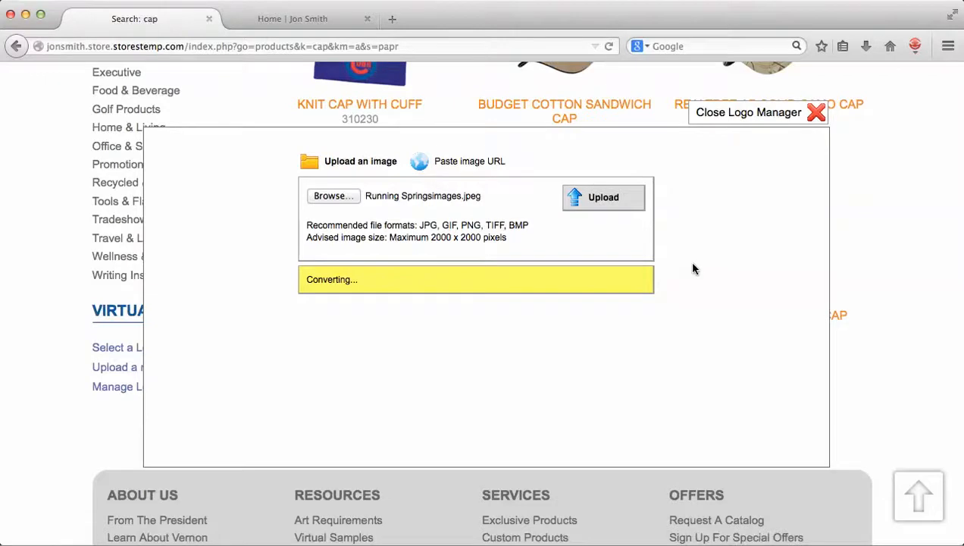
- Check the uploaded logo on the cap results and dismiss the local mode notice
{"action": "scroll", "coordinate": [694, 270], "scroll_direction": "up", "scroll_amount": 4}
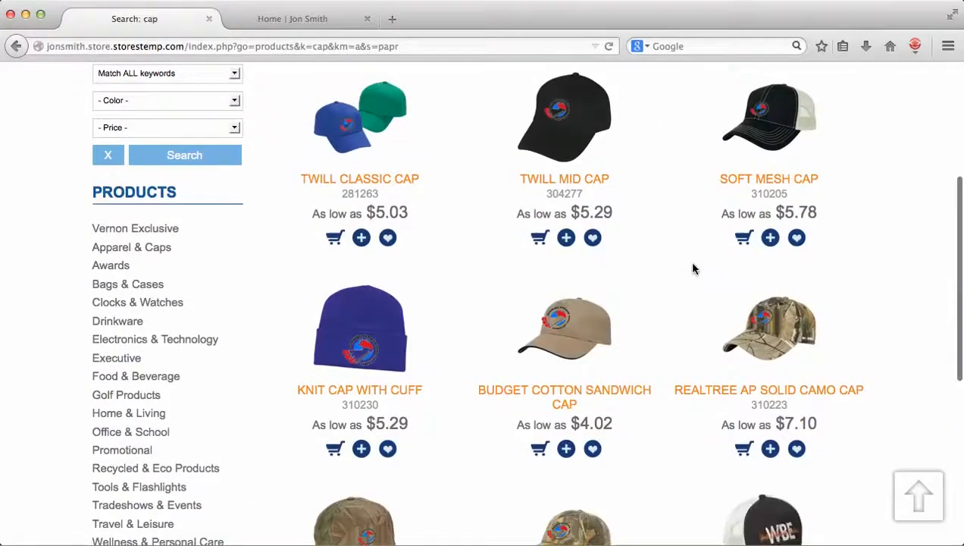
{"action": "scroll", "coordinate": [694, 269], "scroll_direction": "up", "scroll_amount": 2}
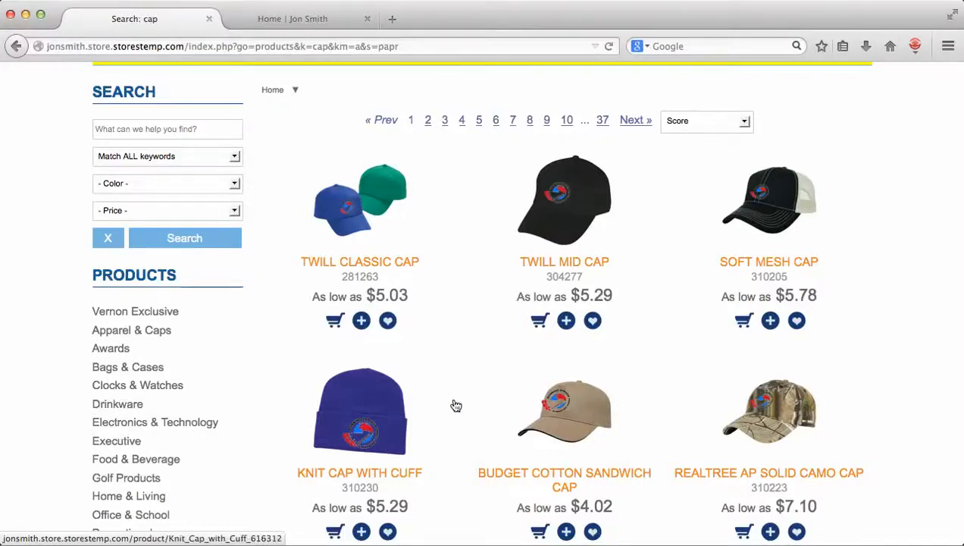
{"action": "scroll", "coordinate": [456, 407], "scroll_direction": "up", "scroll_amount": 4}
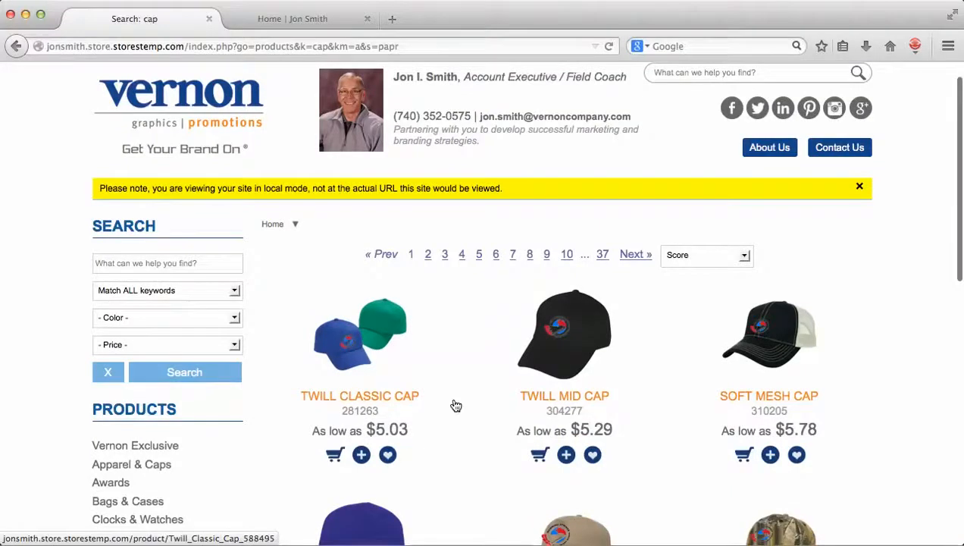
{"action": "left_click", "coordinate": [860, 188]}
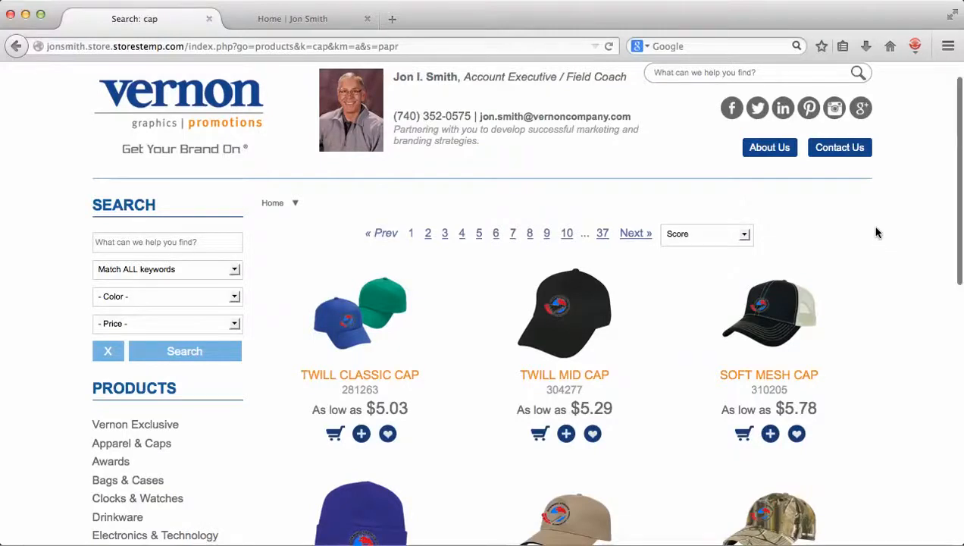
- Switch to the store's already open management console and log out of it
{"action": "scroll", "coordinate": [876, 233], "scroll_direction": "up", "scroll_amount": 2}
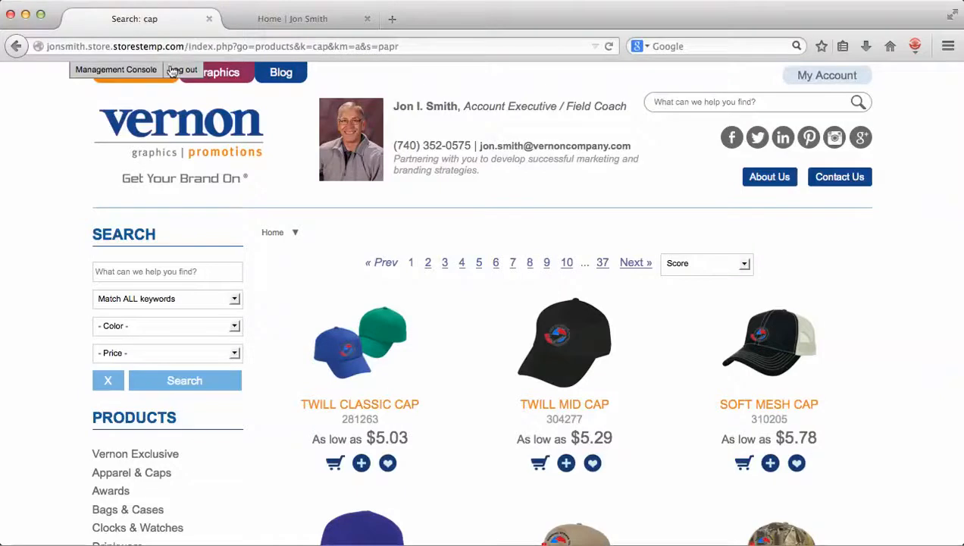
{"action": "left_click", "coordinate": [285, 19]}
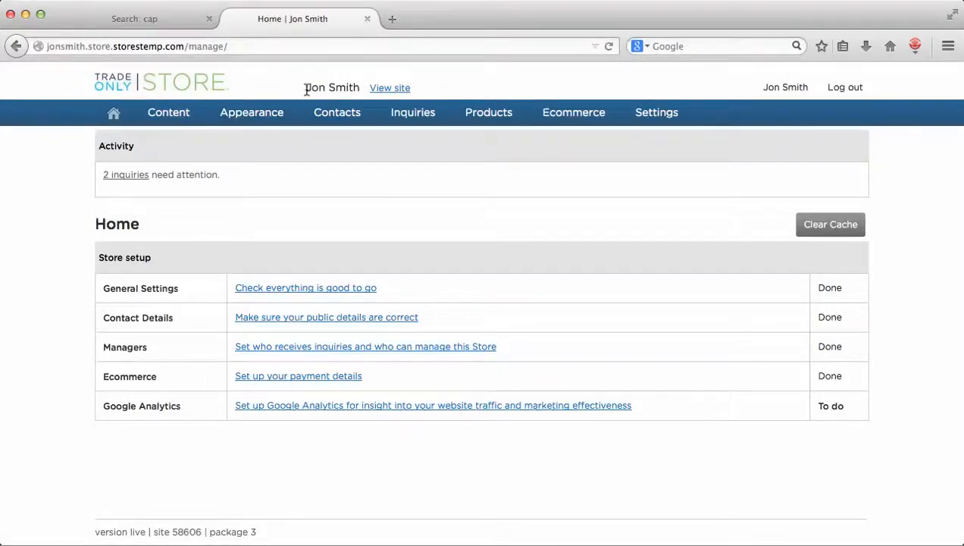
{"action": "left_click", "coordinate": [845, 88]}
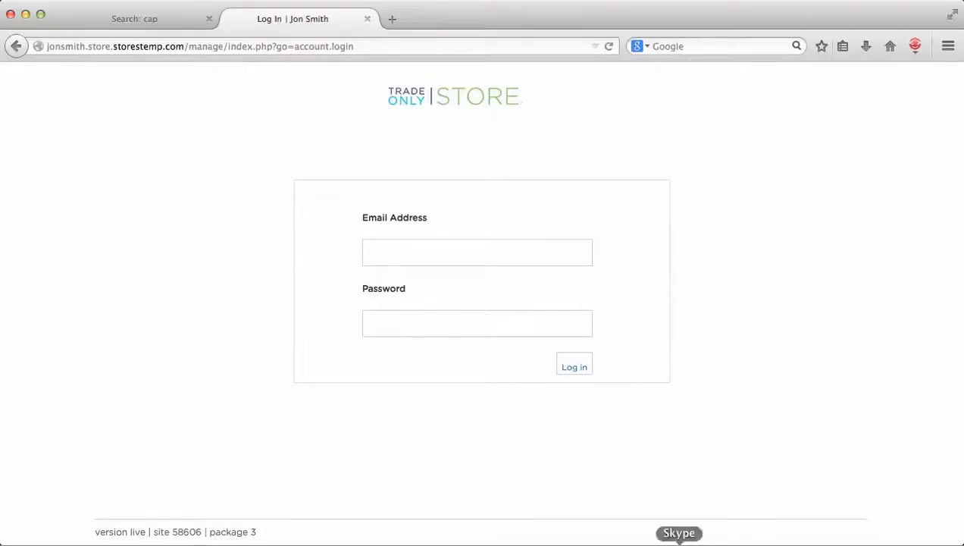
- Copy the account e-mail address from the Skype chat and paste it into the management console login form
{"action": "left_click", "coordinate": [679, 541]}
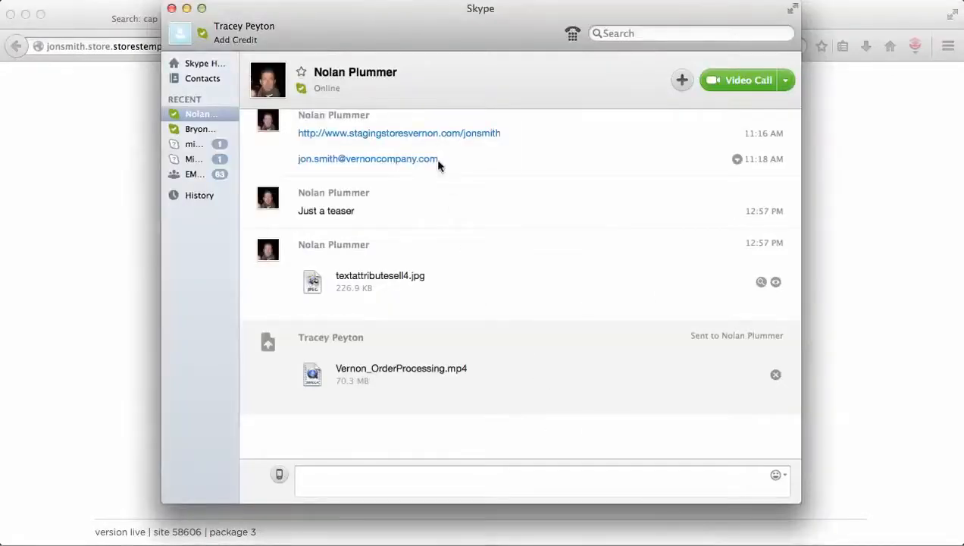
{"action": "left_click_drag", "start_coordinate": [438, 160], "coordinate": [294, 159]}
{"action": "key", "text": "super+c"}
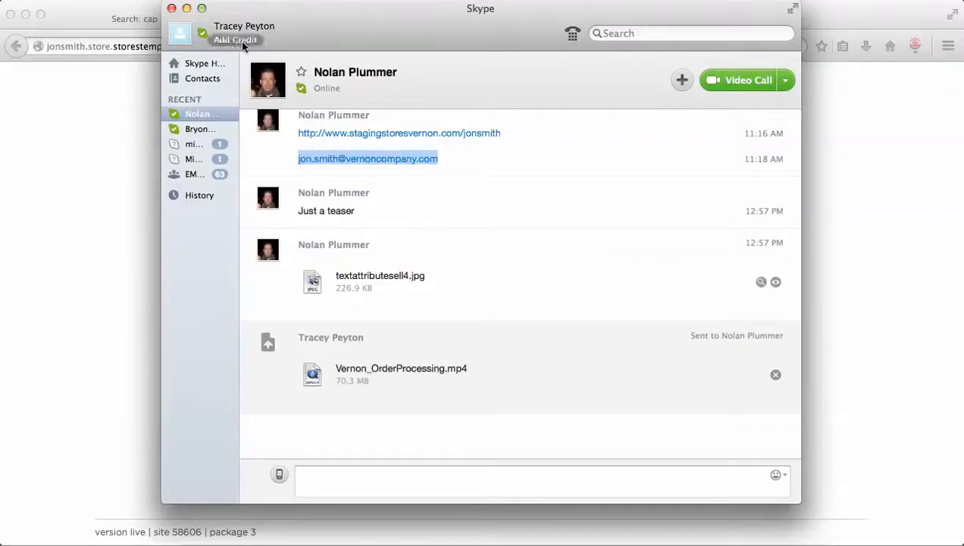
{"action": "left_click", "coordinate": [187, 8]}
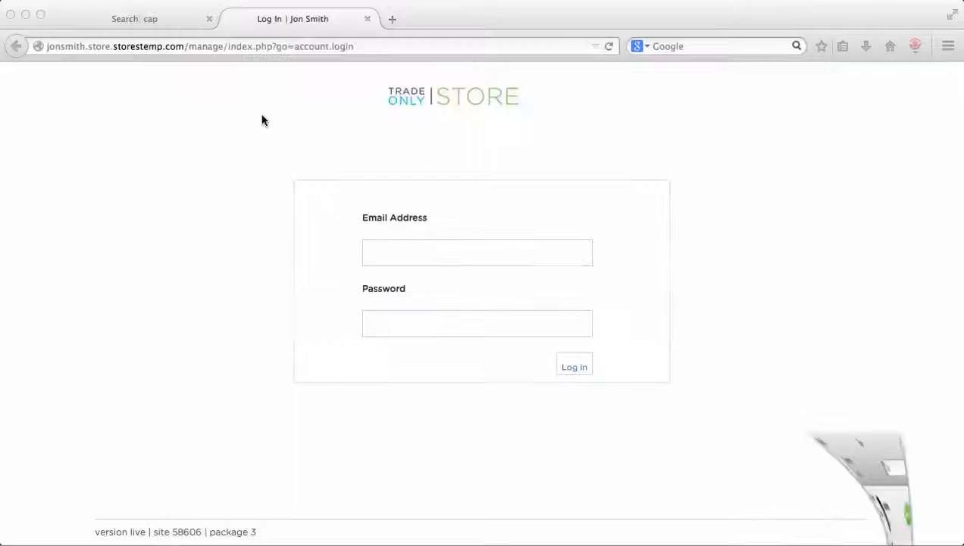
{"action": "left_click", "coordinate": [387, 254]}
{"action": "key", "text": "super+v"}
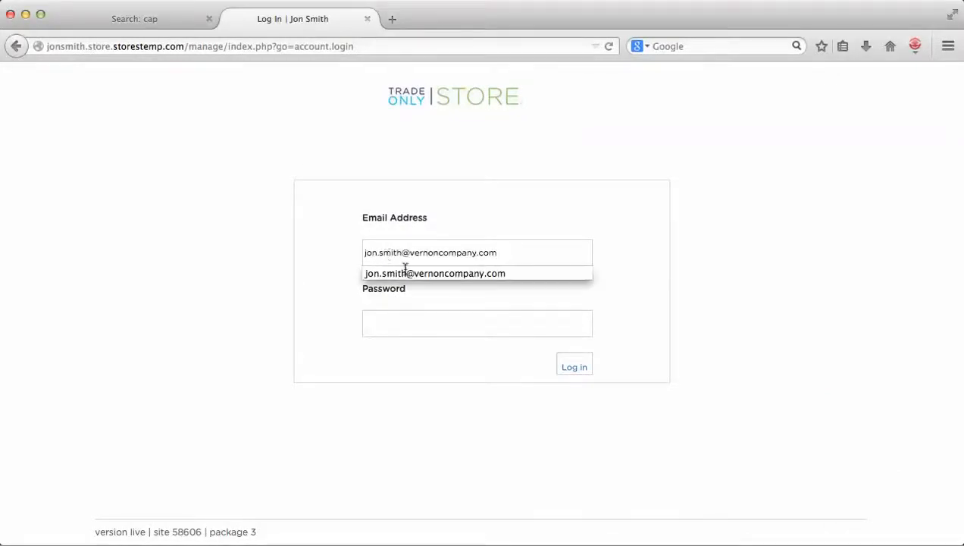
- Enter the account password, log in to the management console and dismiss the offer to remember the password
{"action": "left_click", "coordinate": [476, 324]}
{"action": "type", "text": "•••••"}
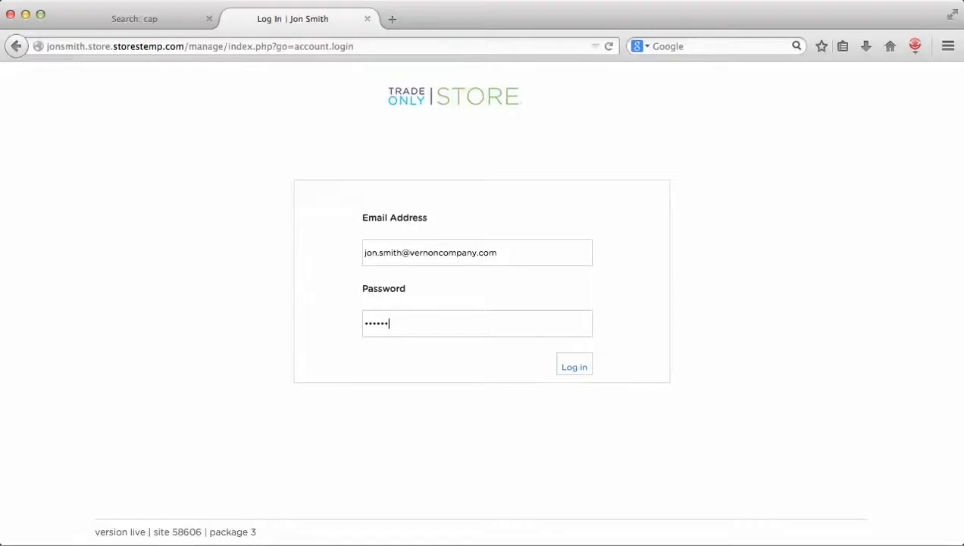
{"action": "key", "text": "Return"}
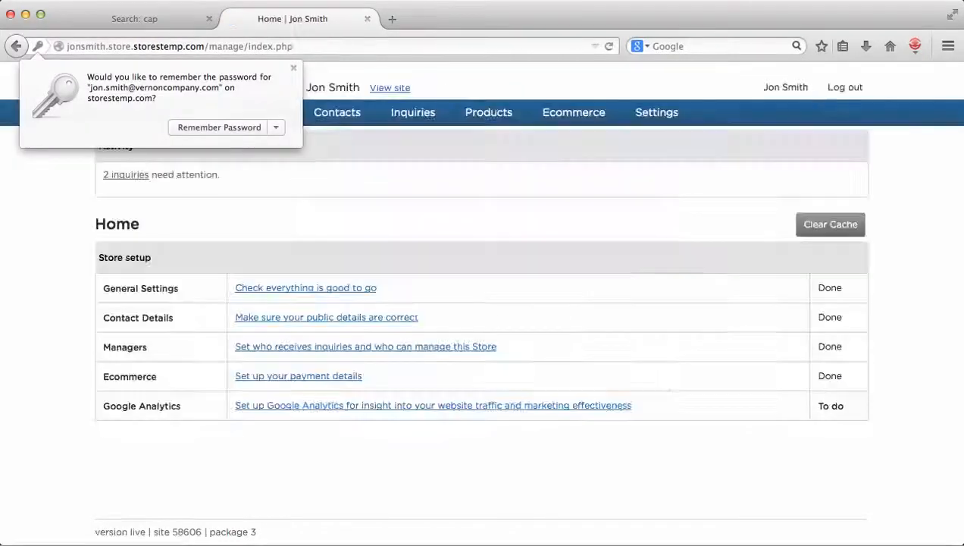
{"action": "left_click", "coordinate": [293, 68]}
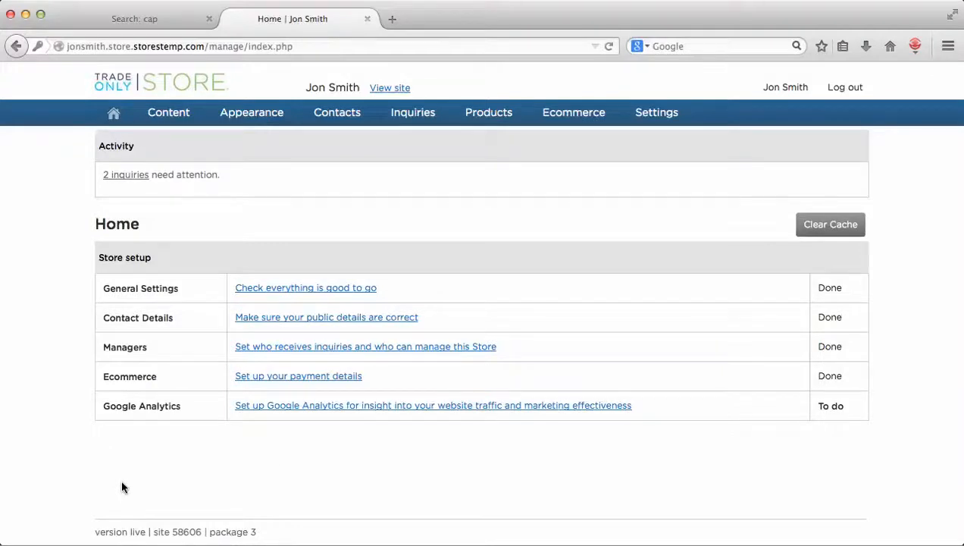
- Open the store's general settings from the setup checklist and view the Products & Pricing options
{"action": "left_click", "coordinate": [332, 289]}
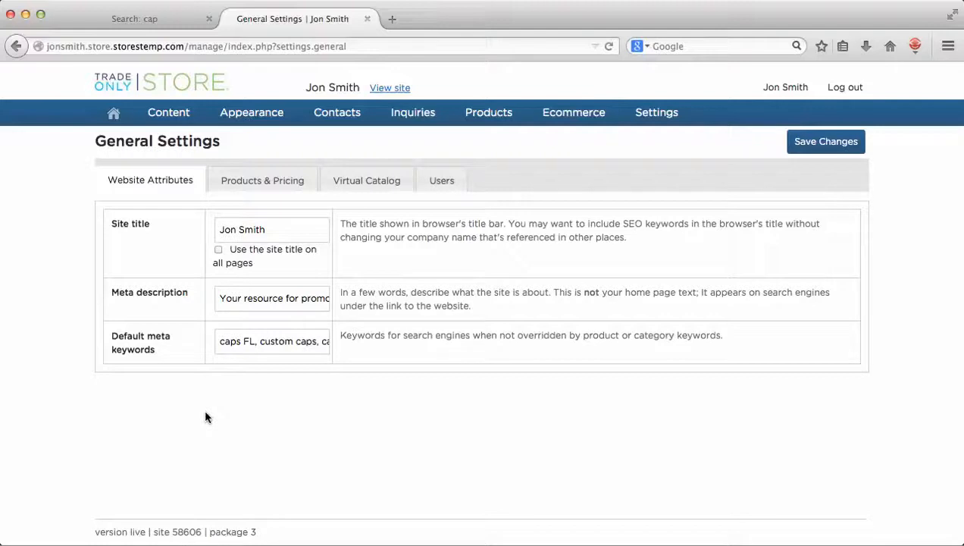
{"action": "left_click", "coordinate": [291, 180]}
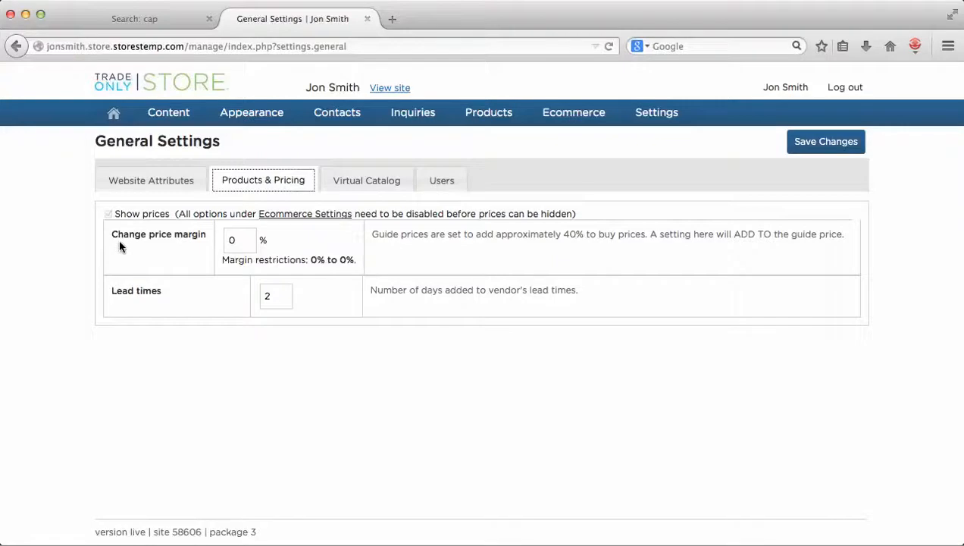
- Review the store's public contact details, check who manages the store and receives inquiries, and return to the setup checklist
{"action": "left_click", "coordinate": [134, 188]}
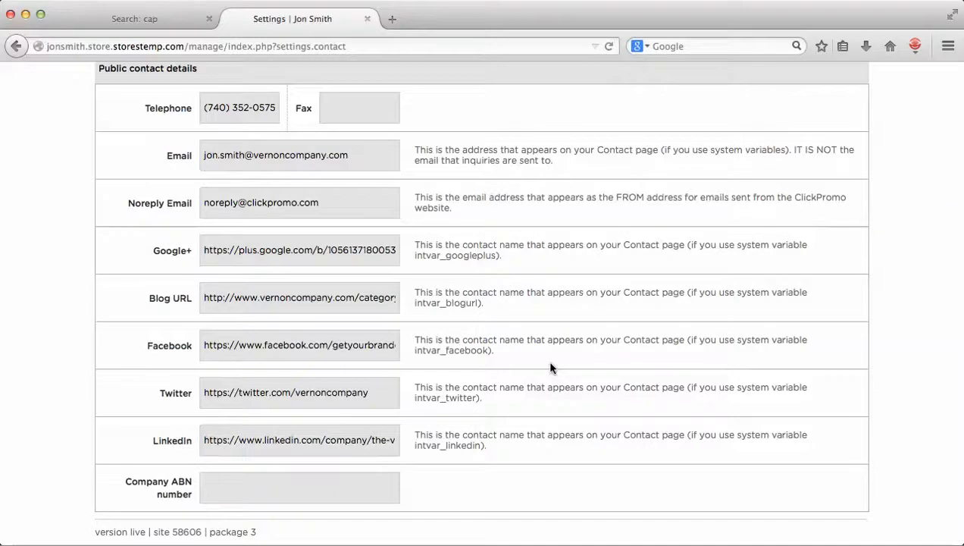
{"action": "scroll", "coordinate": [551, 367], "scroll_direction": "up", "scroll_amount": 3}
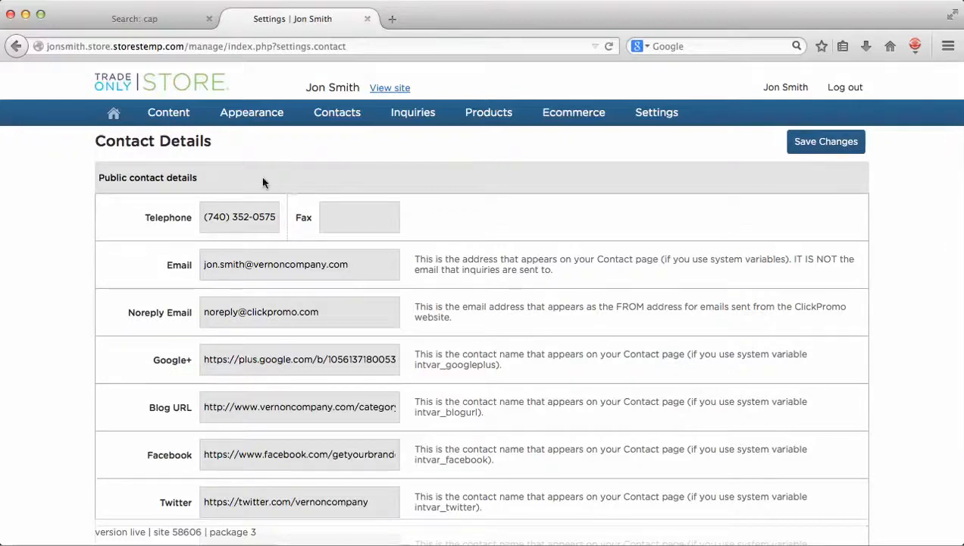
{"action": "left_click", "coordinate": [111, 121]}
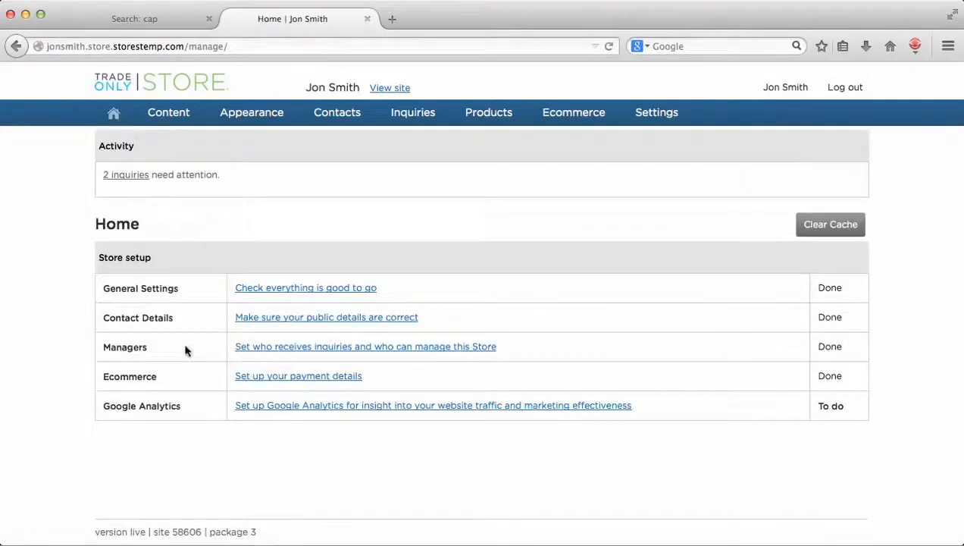
{"action": "left_click", "coordinate": [284, 347]}
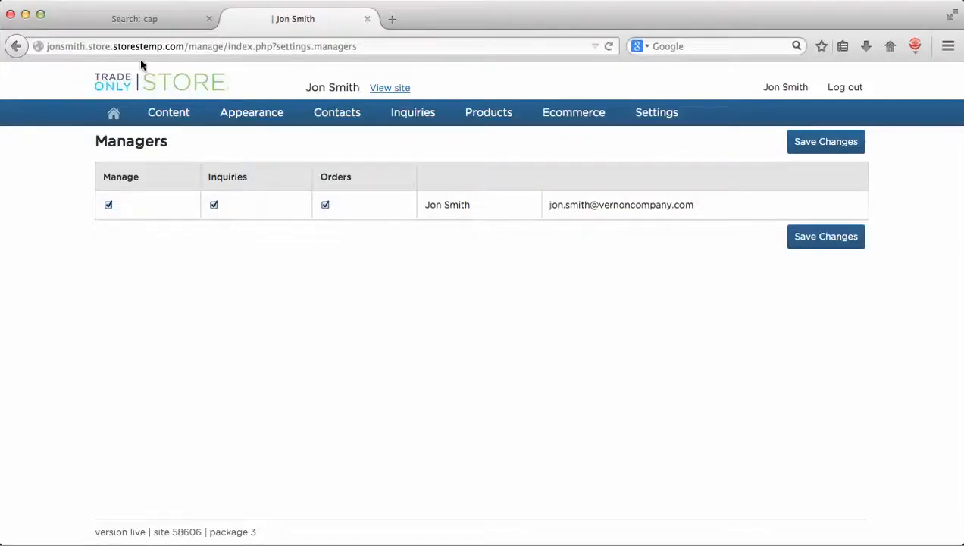
{"action": "left_click", "coordinate": [115, 113]}
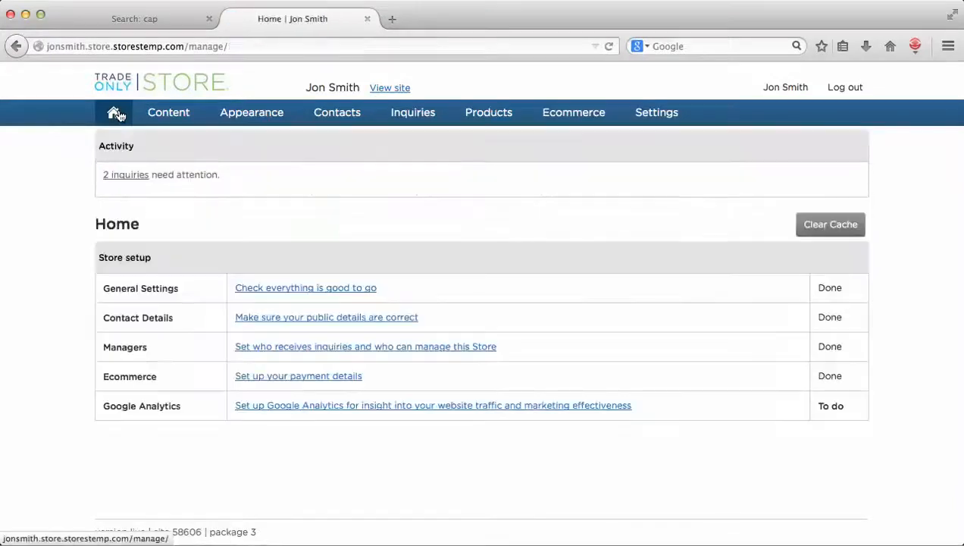
- Open the Ecommerce payment setup, review its payment, checkout and Authorize.net settings, and return to the setup checklist
{"action": "left_click", "coordinate": [261, 377]}
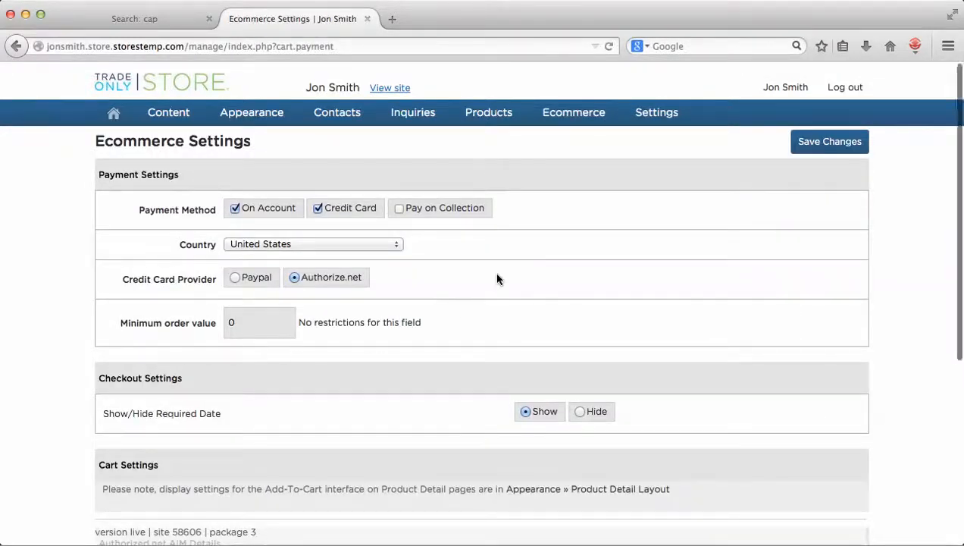
{"action": "scroll", "coordinate": [496, 279], "scroll_direction": "down", "scroll_amount": 2}
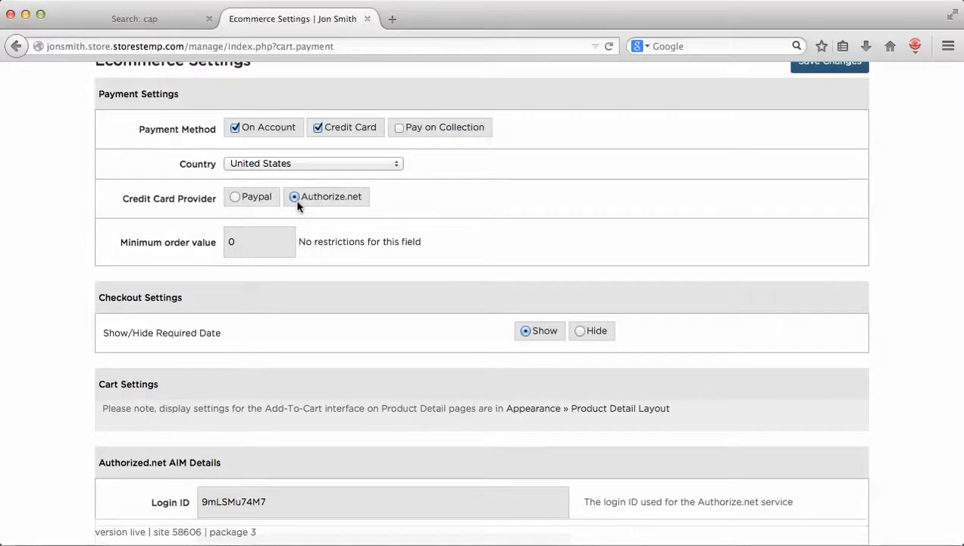
{"action": "scroll", "coordinate": [298, 206], "scroll_direction": "down", "scroll_amount": 5}
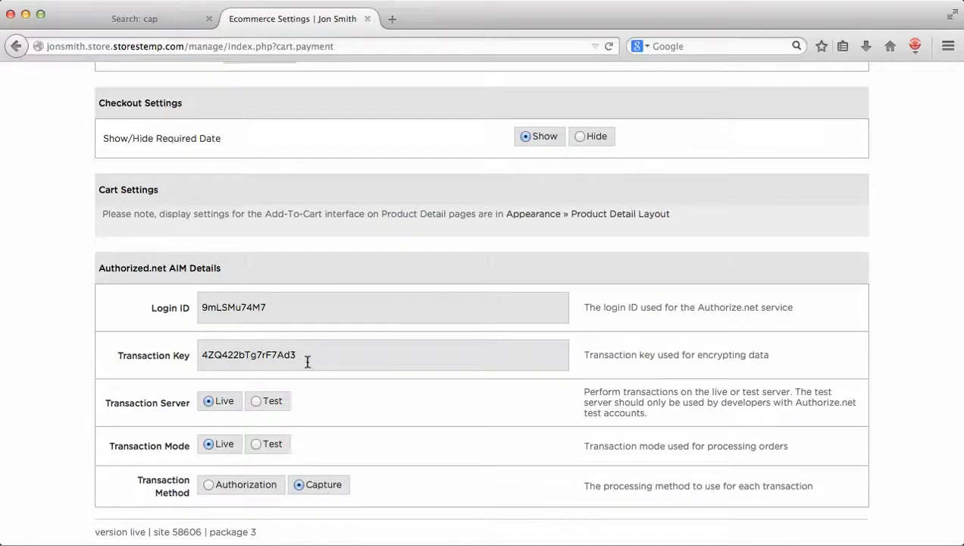
{"action": "scroll", "coordinate": [307, 361], "scroll_direction": "up", "scroll_amount": 5}
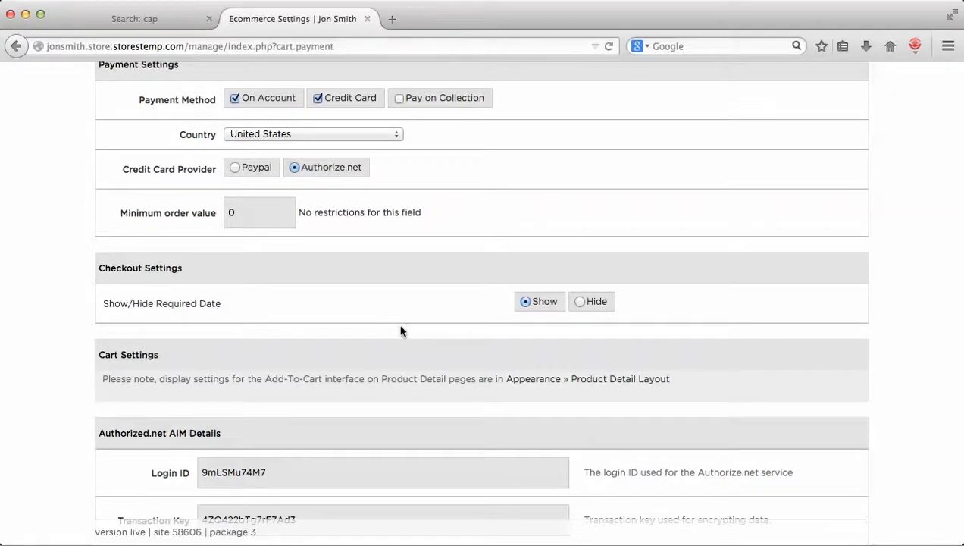
{"action": "scroll", "coordinate": [401, 330], "scroll_direction": "up", "scroll_amount": 3}
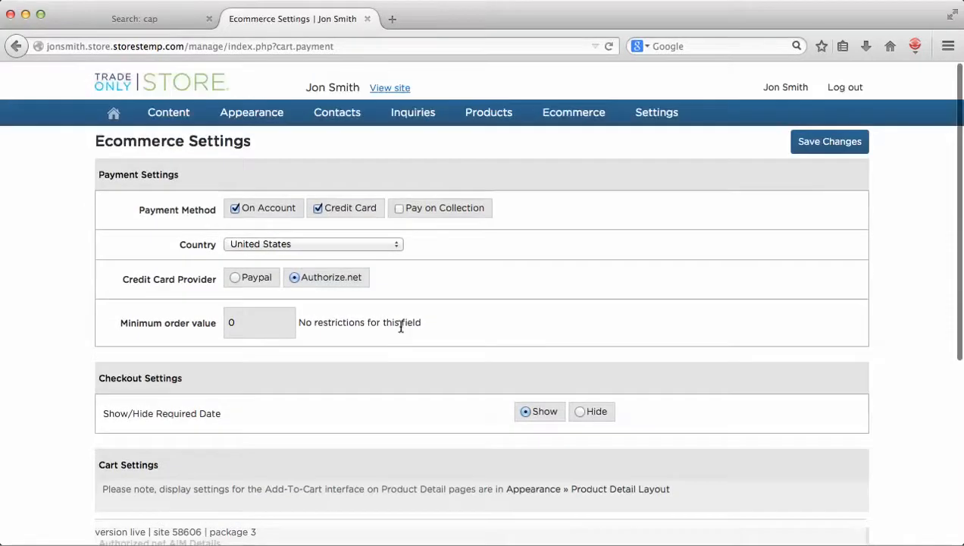
{"action": "left_click", "coordinate": [112, 117]}
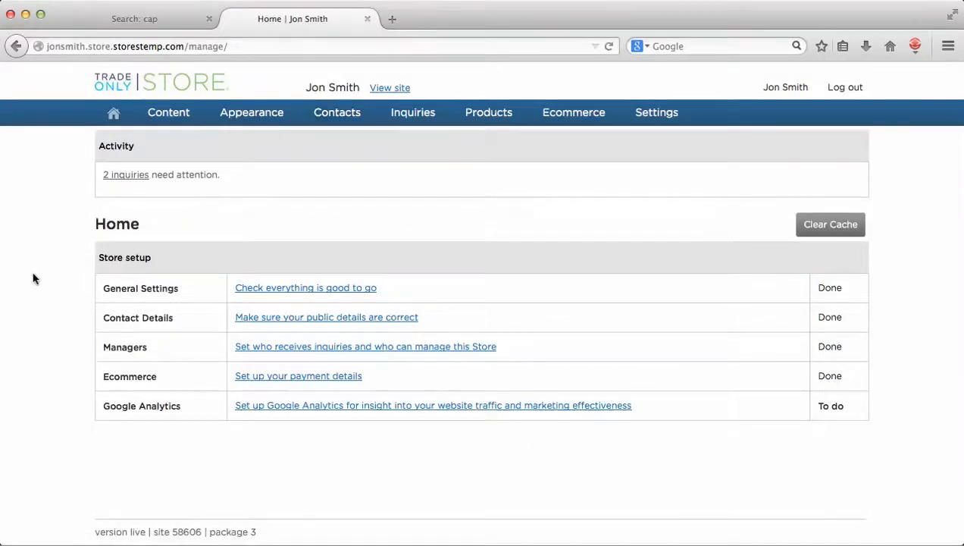
- Open the Google Analytics setup from the checklist, view its tracking code field, and return to the console home page
{"action": "left_click", "coordinate": [261, 407]}
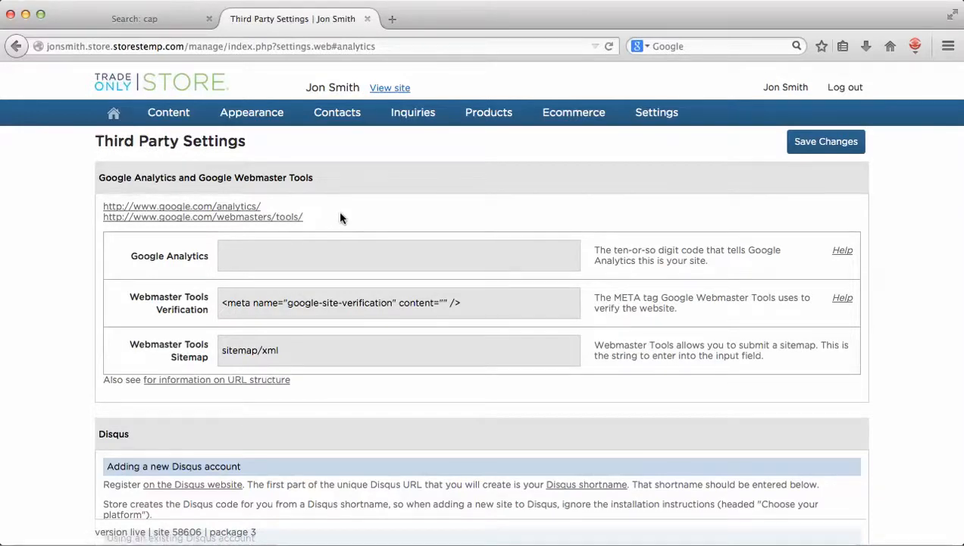
{"action": "left_click", "coordinate": [257, 265]}
{"action": "left_click", "coordinate": [113, 112]}
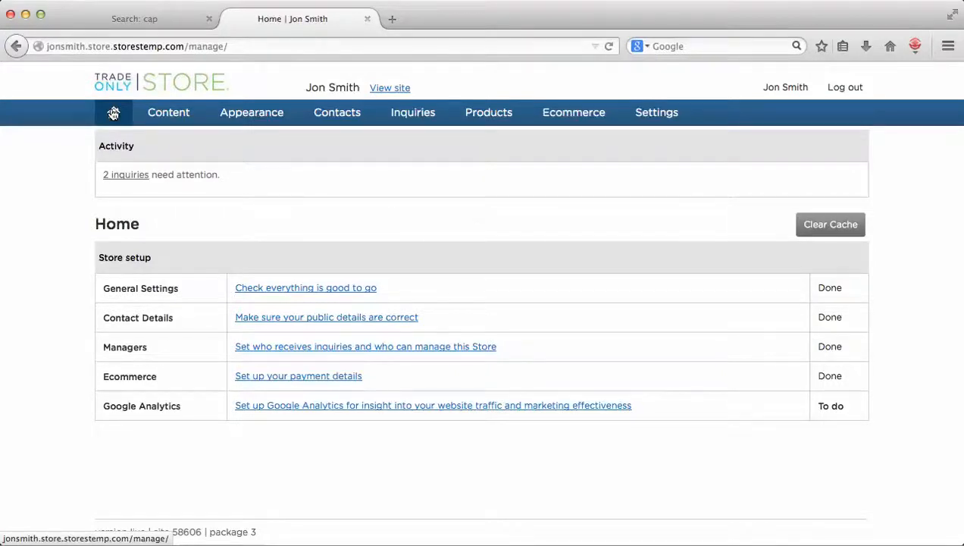
- Open the Customers list, view the account number editor for the first customer, and close it without changes
{"action": "mouse_move", "coordinate": [333, 119]}
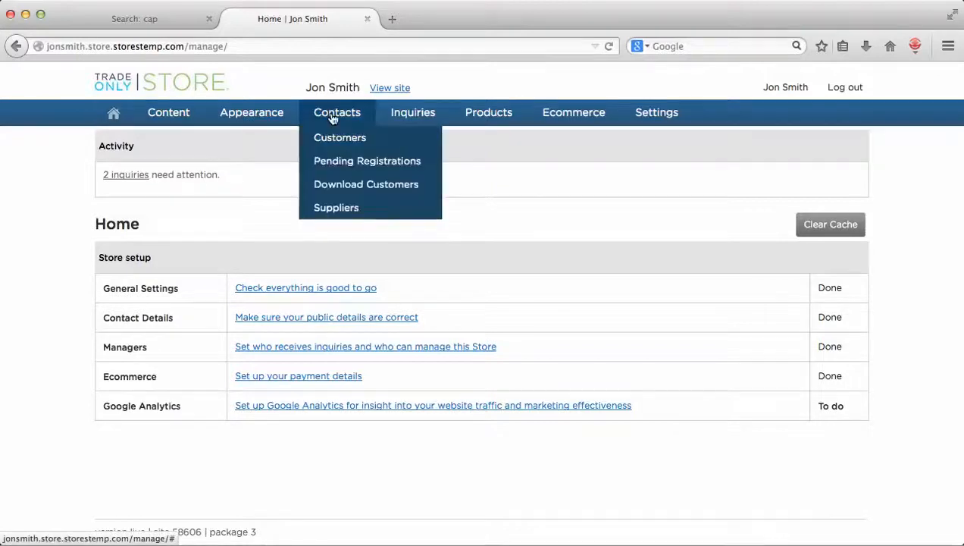
{"action": "left_click", "coordinate": [331, 142]}
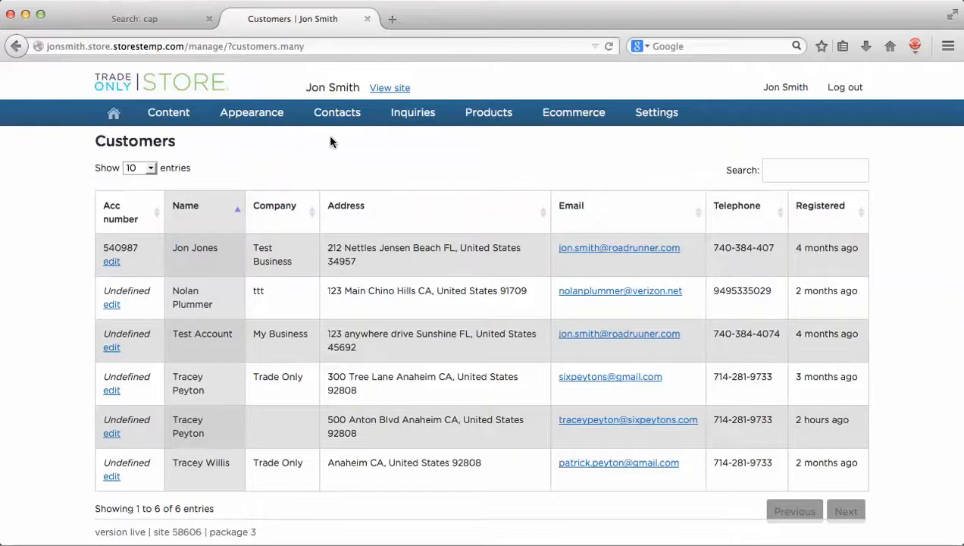
{"action": "left_click", "coordinate": [113, 262]}
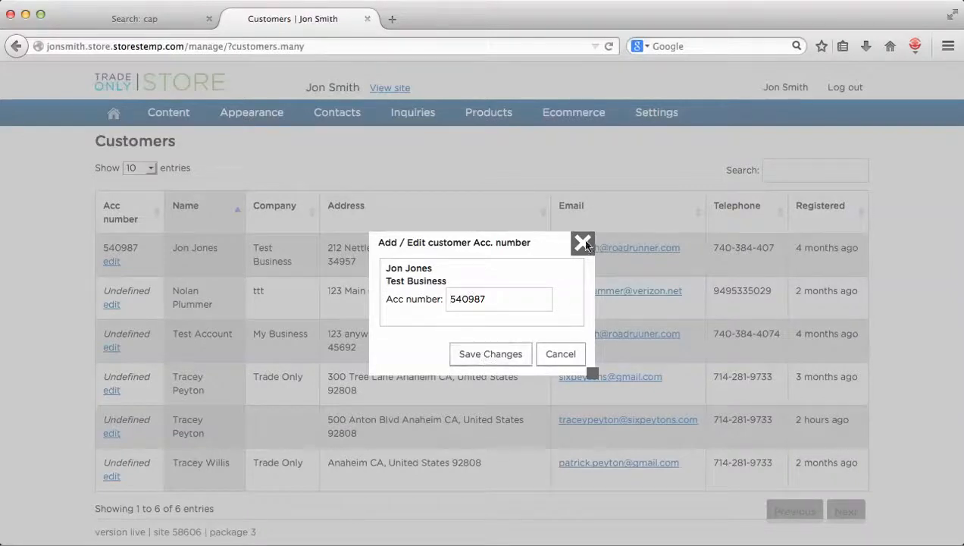
{"action": "left_click", "coordinate": [582, 243]}
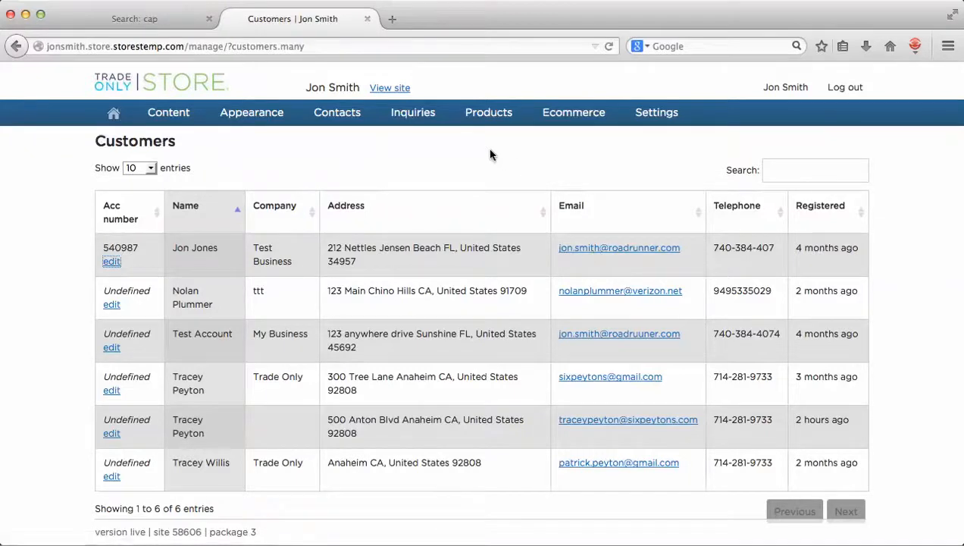
- Open the Inquiries list and review the first inquiry's status, customer details and requested products
{"action": "mouse_move", "coordinate": [428, 113]}
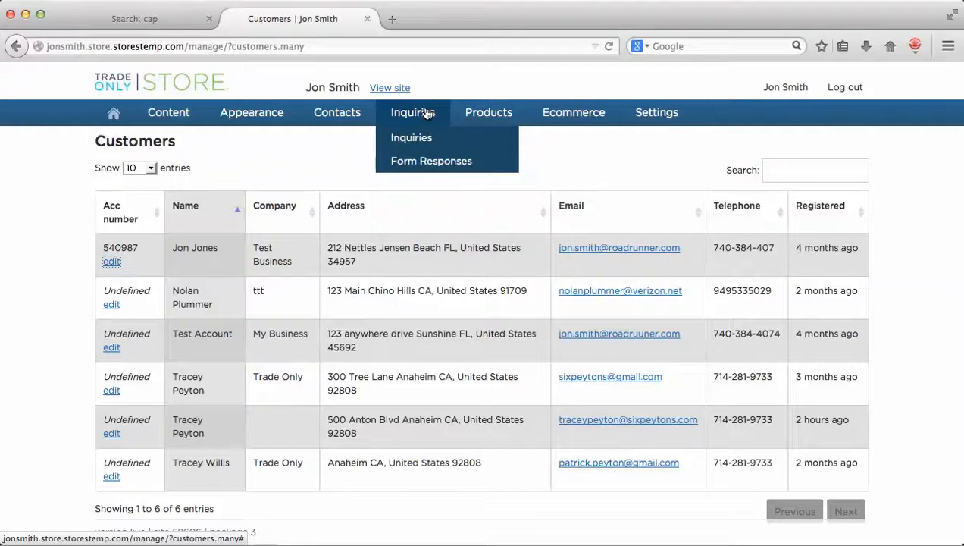
{"action": "left_click", "coordinate": [425, 141]}
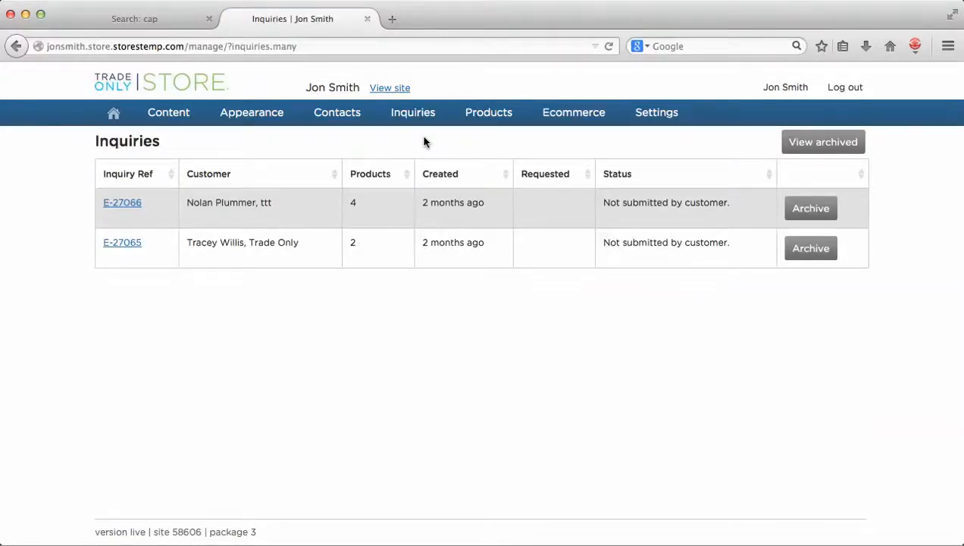
{"action": "left_click", "coordinate": [130, 204]}
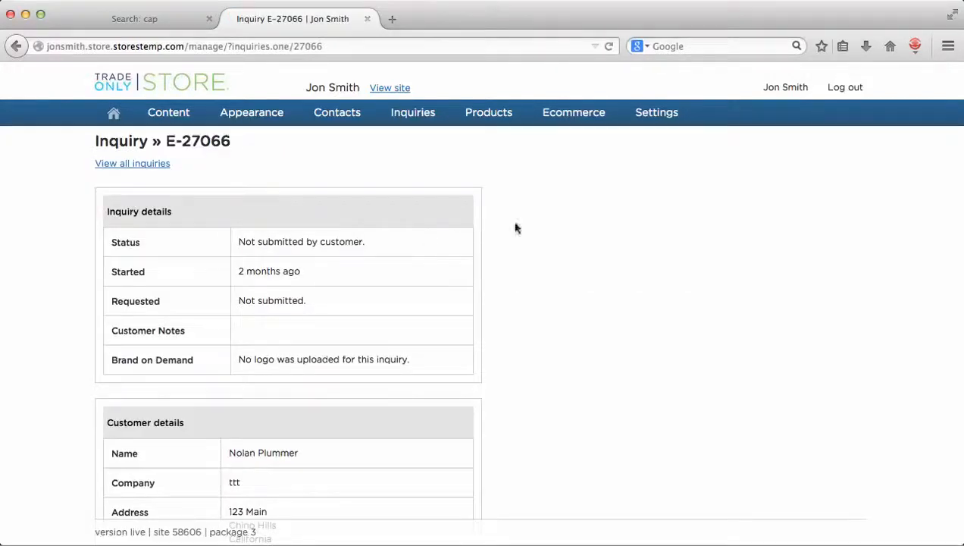
{"action": "scroll", "coordinate": [604, 240], "scroll_direction": "down", "scroll_amount": 10}
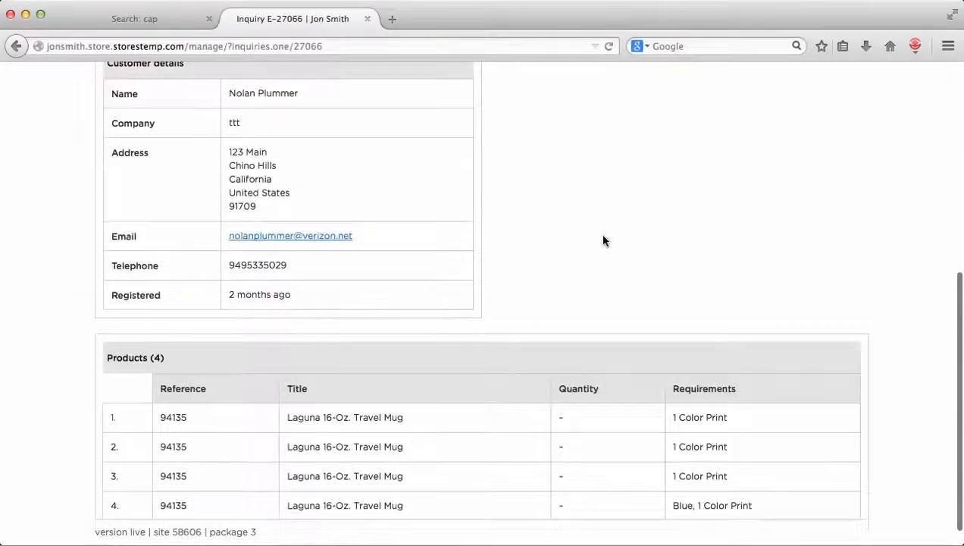
{"action": "scroll", "coordinate": [604, 240], "scroll_direction": "up", "scroll_amount": 3}
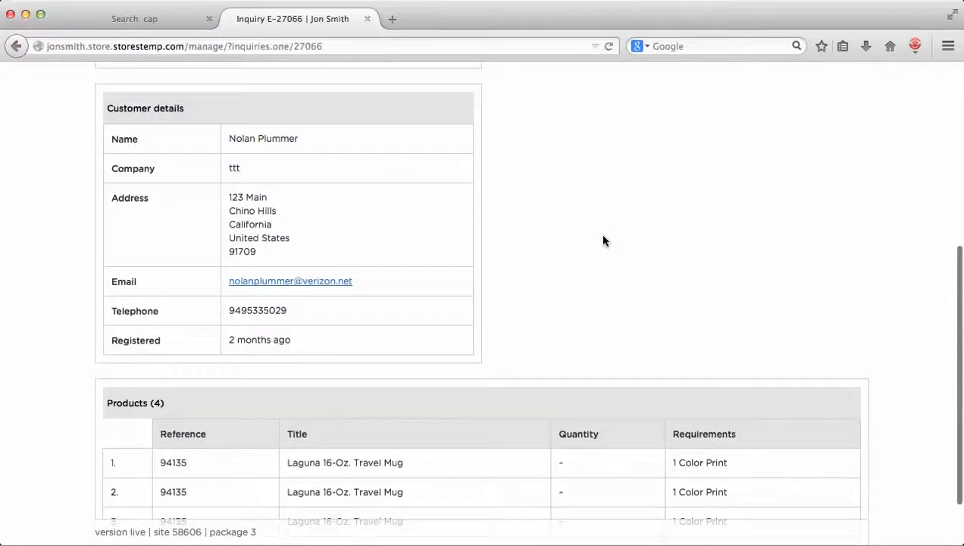
{"action": "scroll", "coordinate": [604, 240], "scroll_direction": "up", "scroll_amount": 7}
{"action": "scroll", "coordinate": [604, 241], "scroll_direction": "up", "scroll_amount": 2}
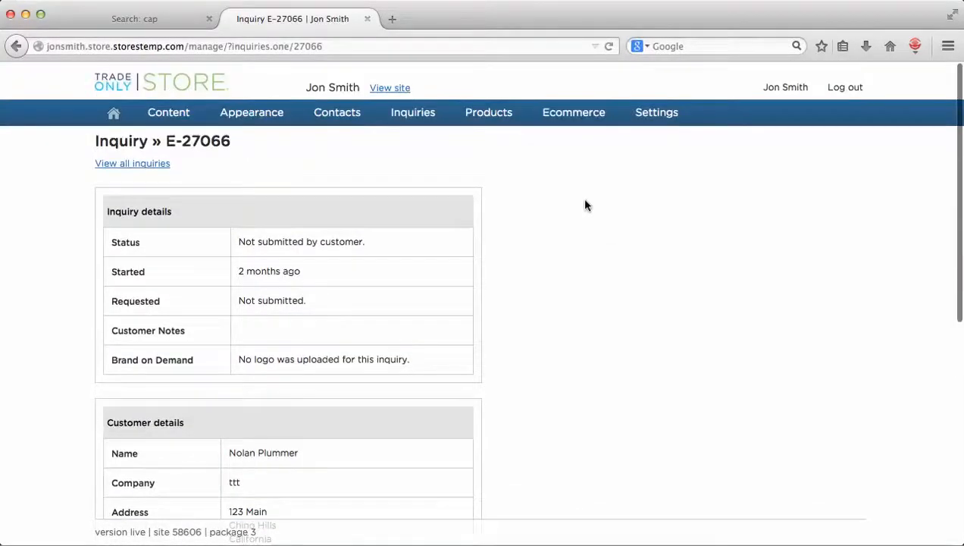
- Open the store's orders and review the most recent completed order's shipping, billing, checkout and product details
{"action": "mouse_move", "coordinate": [572, 118]}
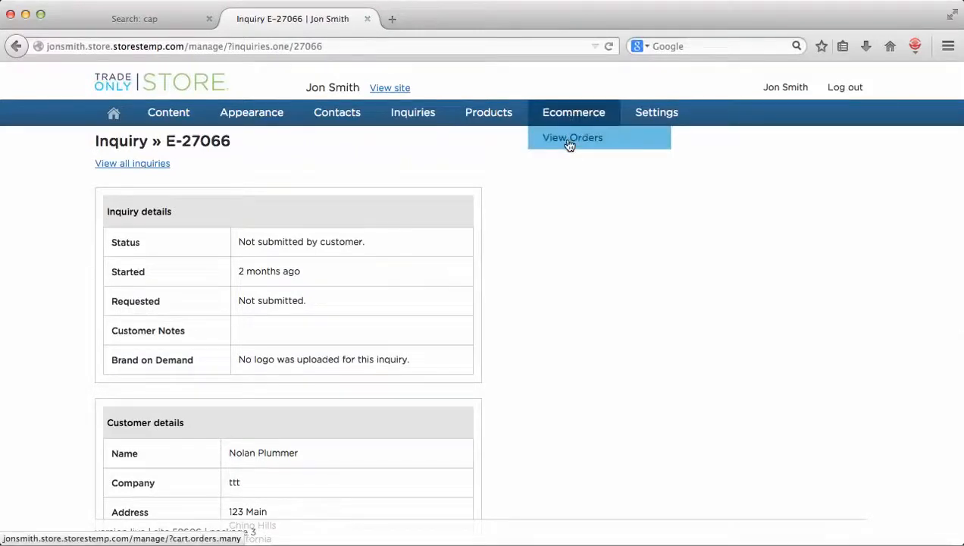
{"action": "left_click", "coordinate": [569, 141]}
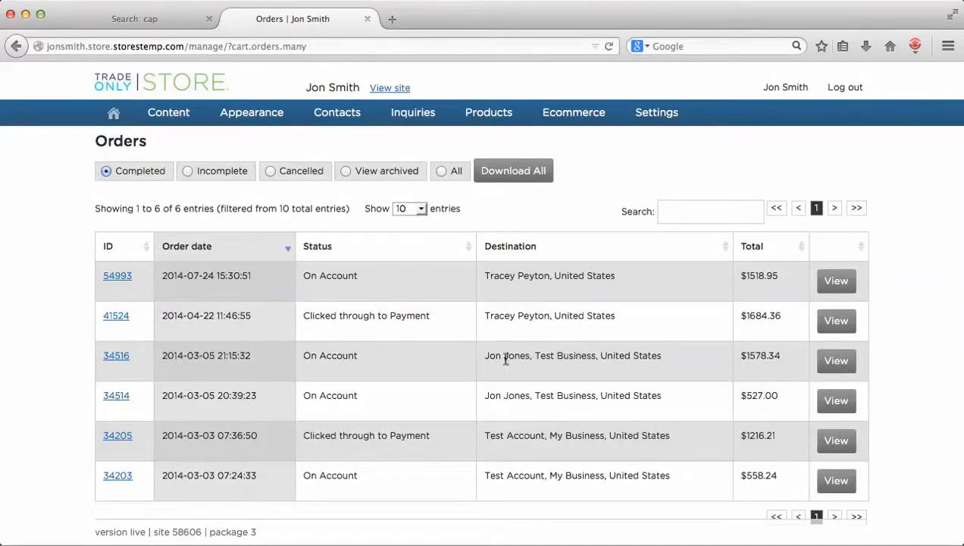
{"action": "left_click", "coordinate": [113, 277]}
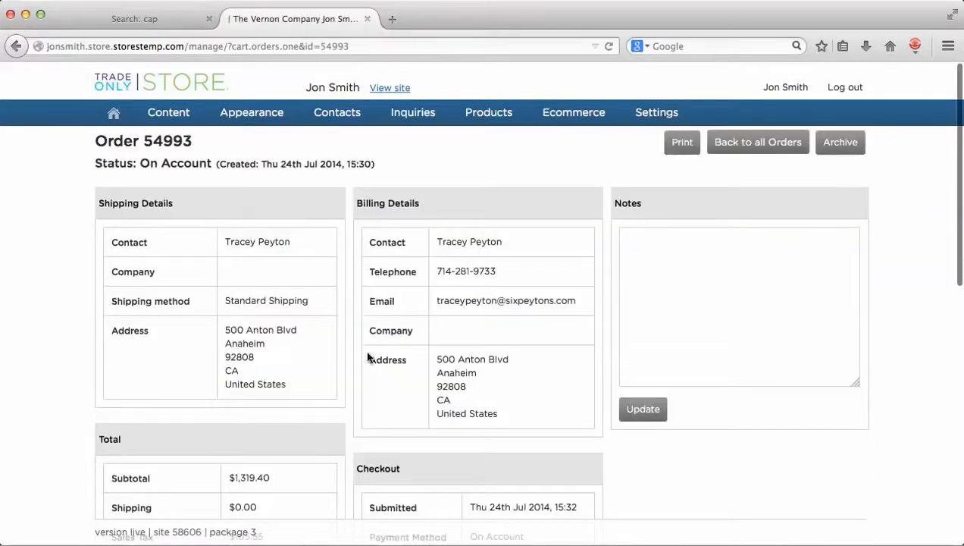
{"action": "scroll", "coordinate": [560, 282], "scroll_direction": "down", "scroll_amount": 10}
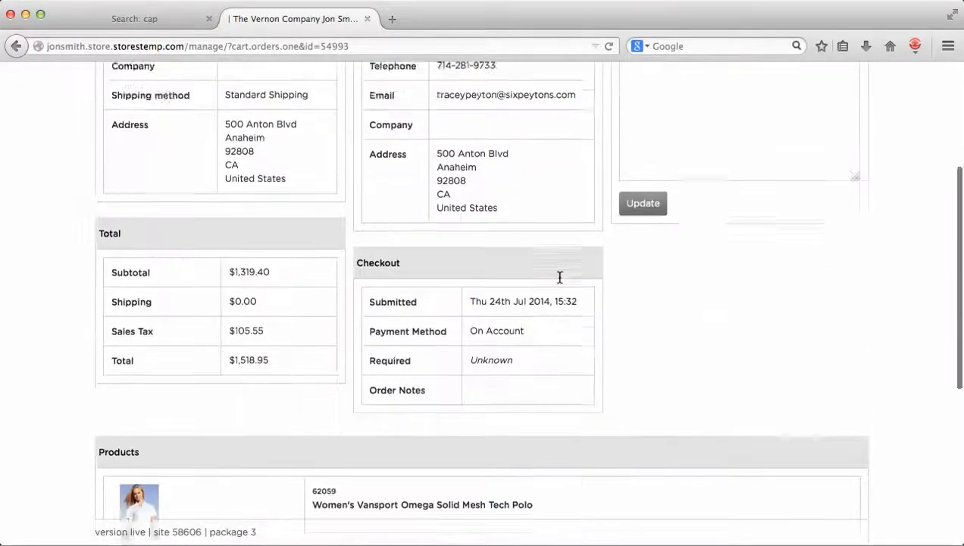
{"action": "scroll", "coordinate": [559, 282], "scroll_direction": "down", "scroll_amount": 3}
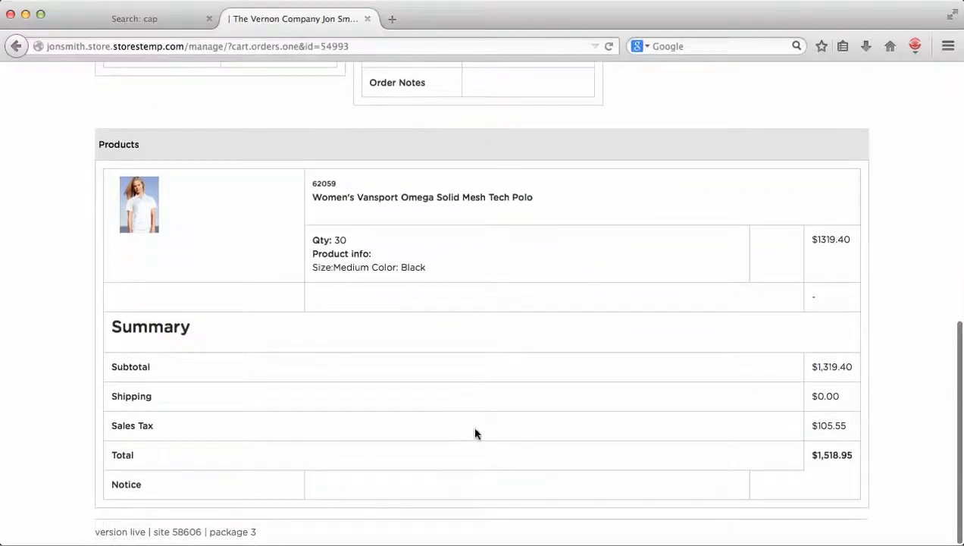
{"action": "scroll", "coordinate": [516, 394], "scroll_direction": "up", "scroll_amount": 6}
{"action": "scroll", "coordinate": [516, 394], "scroll_direction": "up", "scroll_amount": 7}
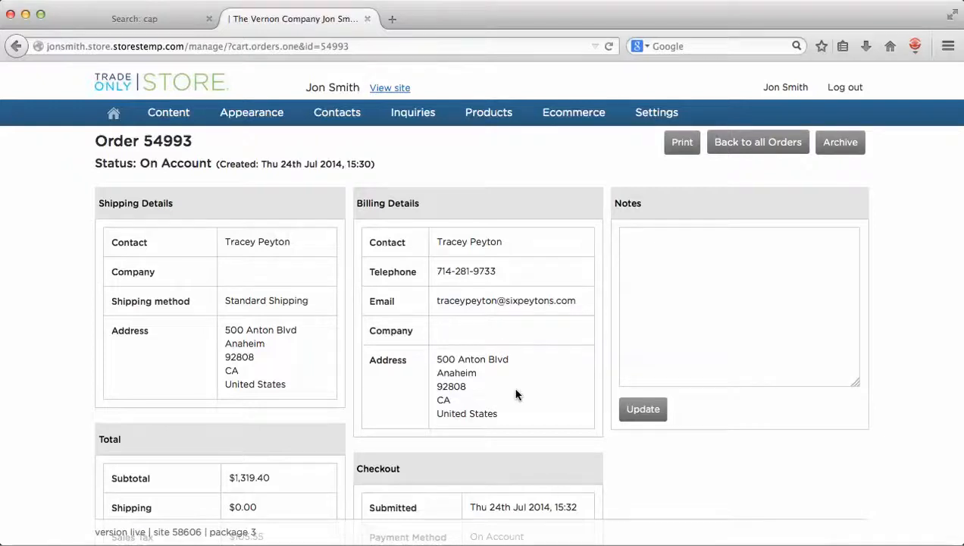
- Open the Default Pages settings and bring up the About Vernon page text for editing, placing the cursor below the last paragraph
{"action": "mouse_move", "coordinate": [646, 120]}
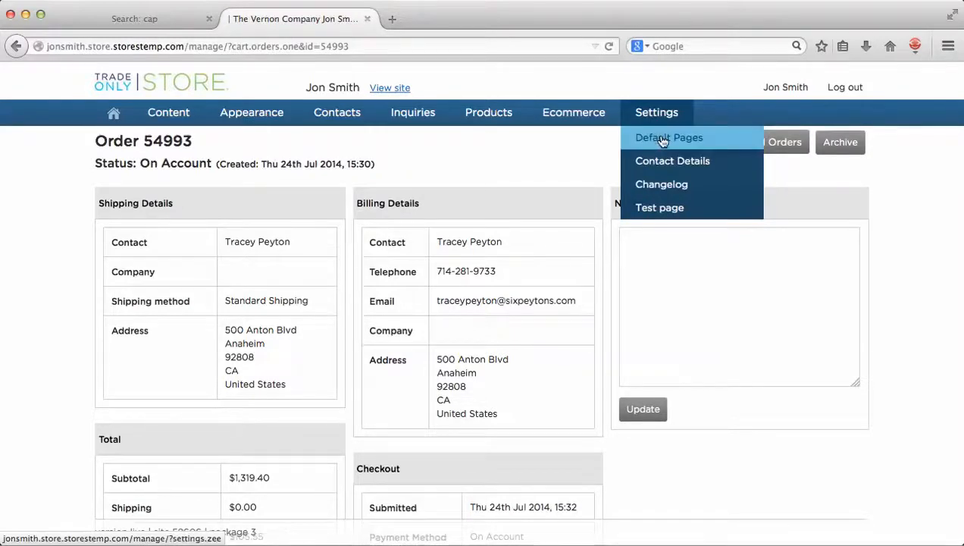
{"action": "left_click", "coordinate": [662, 141]}
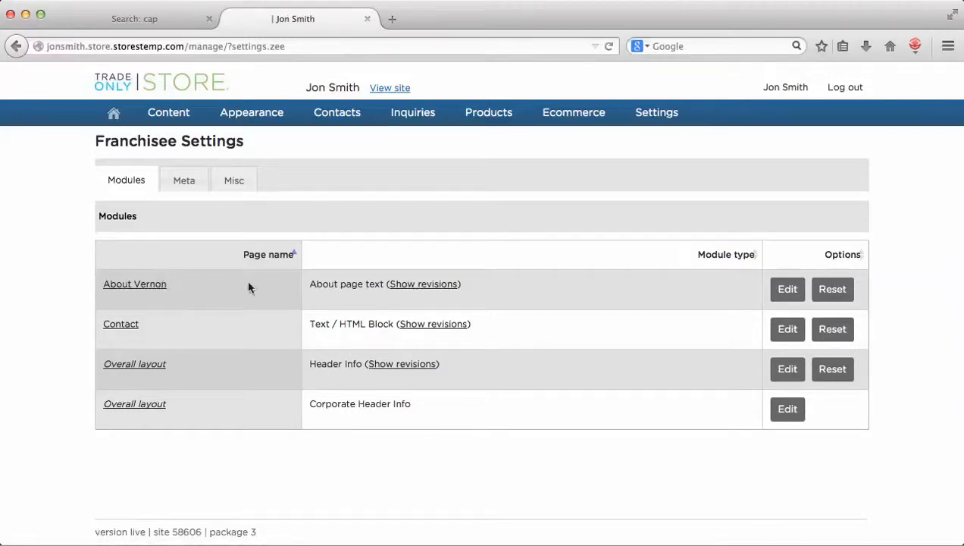
{"action": "left_click", "coordinate": [788, 291]}
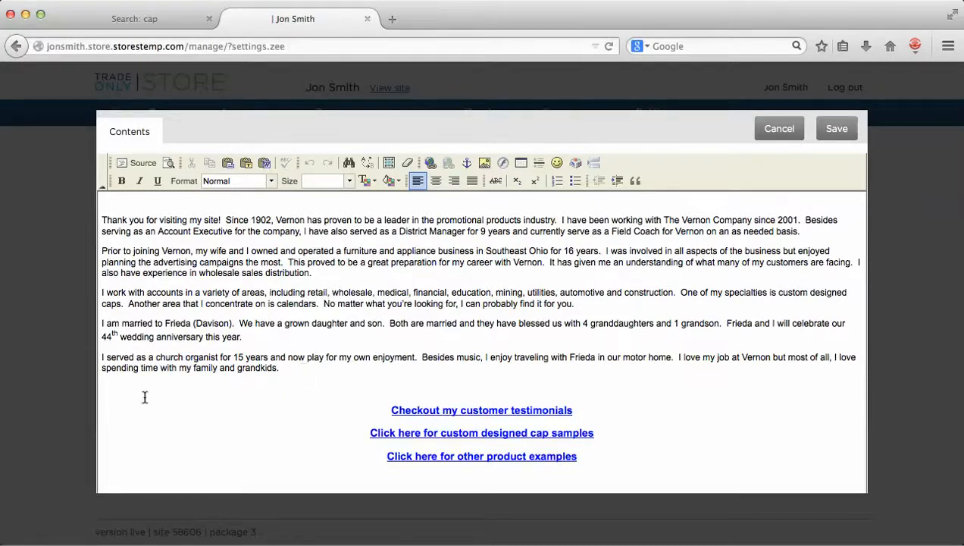
{"action": "left_click", "coordinate": [108, 394]}
- Inspect the link settings of the "Checkout my customer testimonials" text and close them without changes
{"action": "left_click_drag", "start_coordinate": [572, 410], "coordinate": [391, 409]}
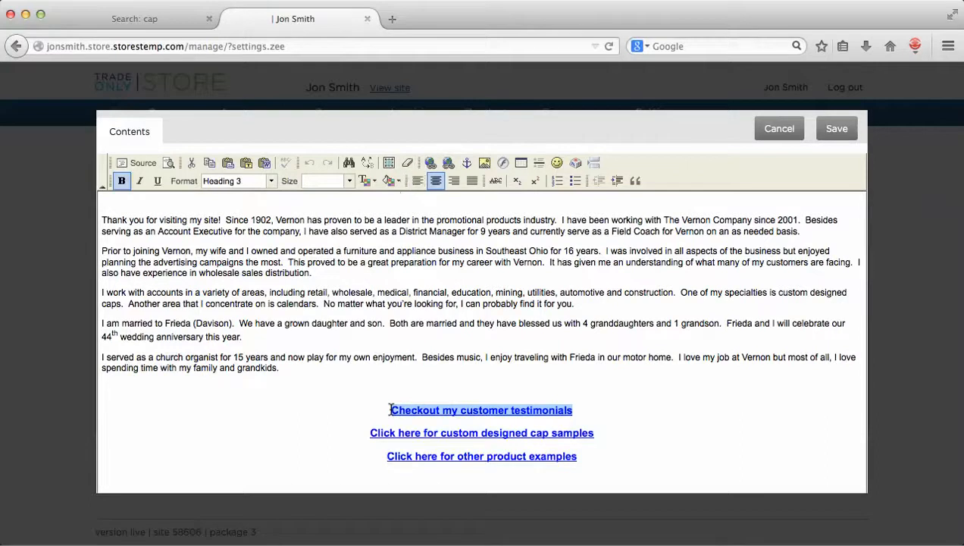
{"action": "left_click", "coordinate": [431, 165]}
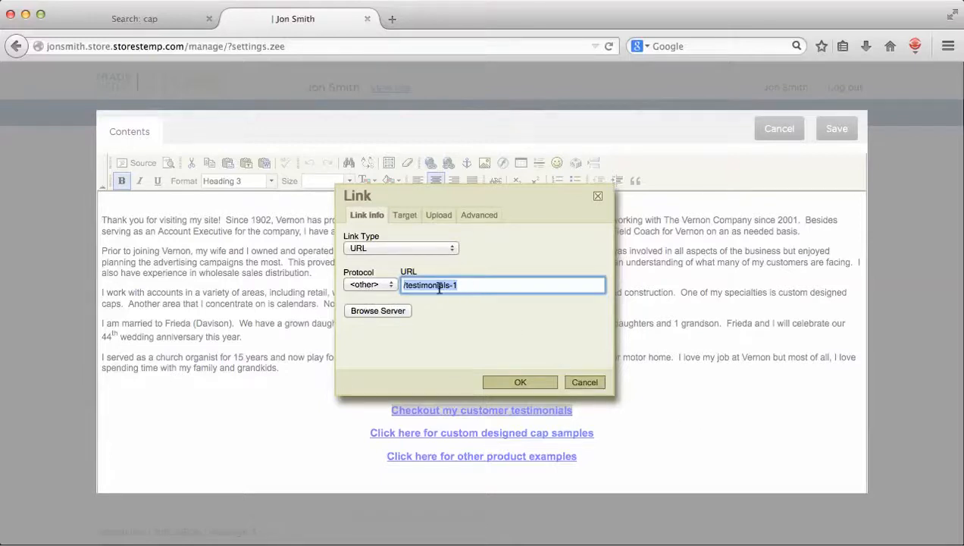
{"action": "left_click", "coordinate": [579, 381]}
{"action": "left_click", "coordinate": [629, 400]}
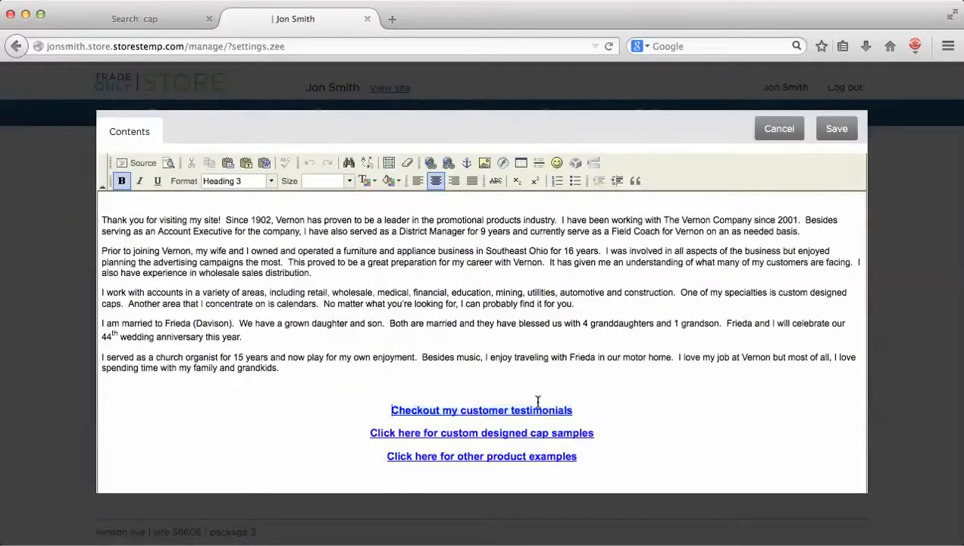
- Insert the server image "photo 1.JPG" below the last paragraph of the About Vernon page text, with a width of 200
{"action": "left_click", "coordinate": [105, 388]}
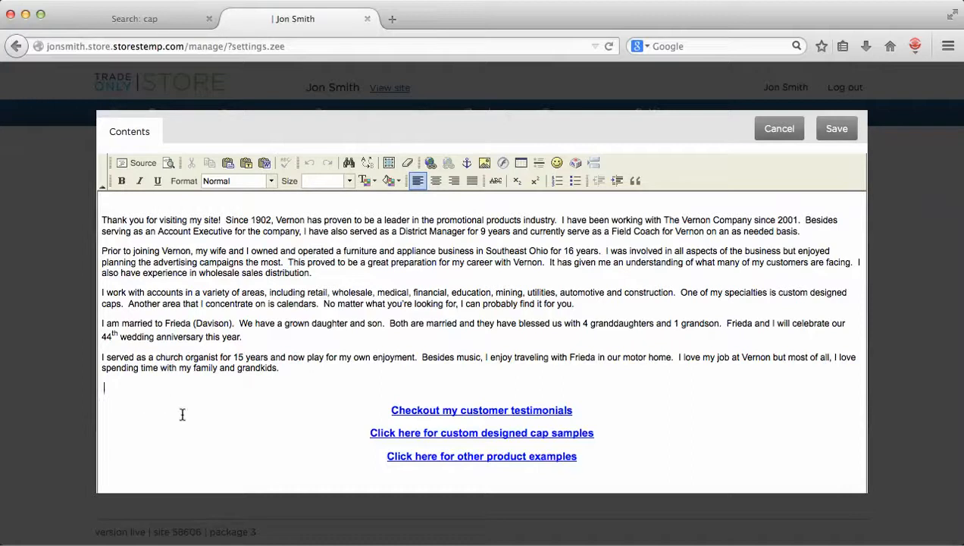
{"action": "left_click", "coordinate": [483, 164]}
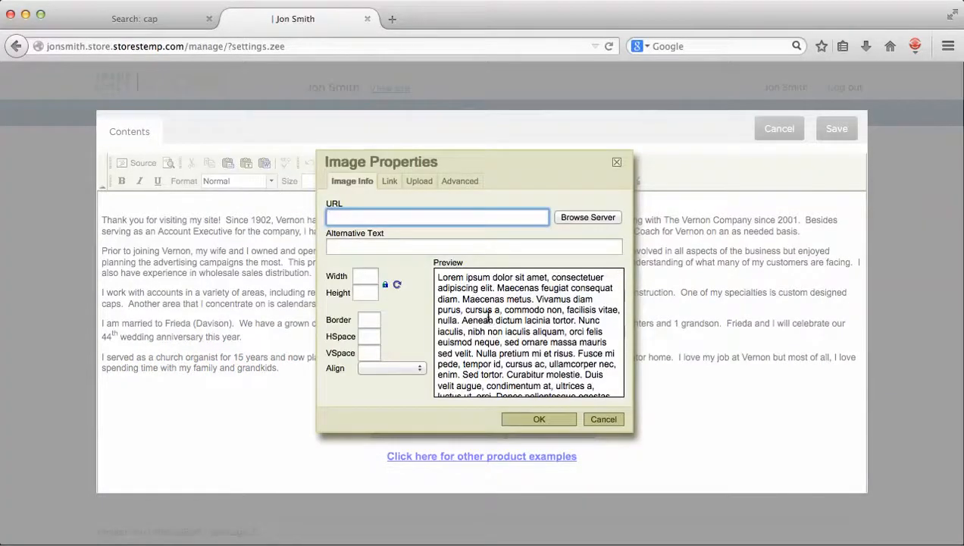
{"action": "left_click", "coordinate": [579, 219]}
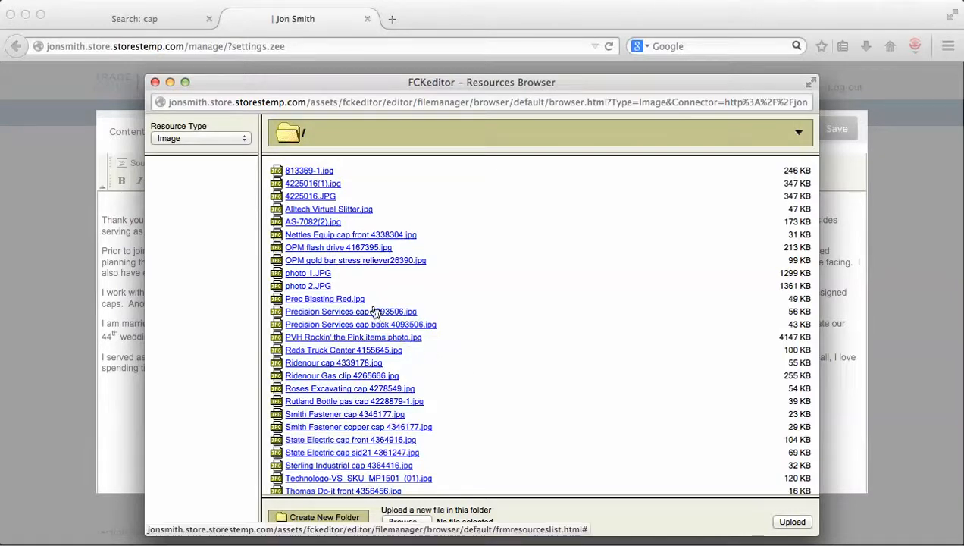
{"action": "left_click", "coordinate": [318, 274]}
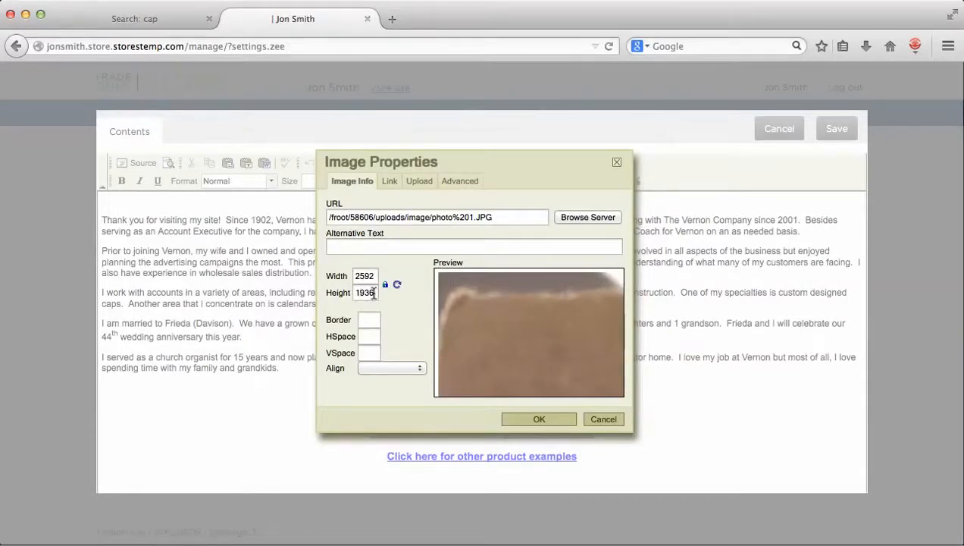
{"action": "left_click_drag", "start_coordinate": [377, 276], "coordinate": [350, 278]}
{"action": "type", "text": "200"}
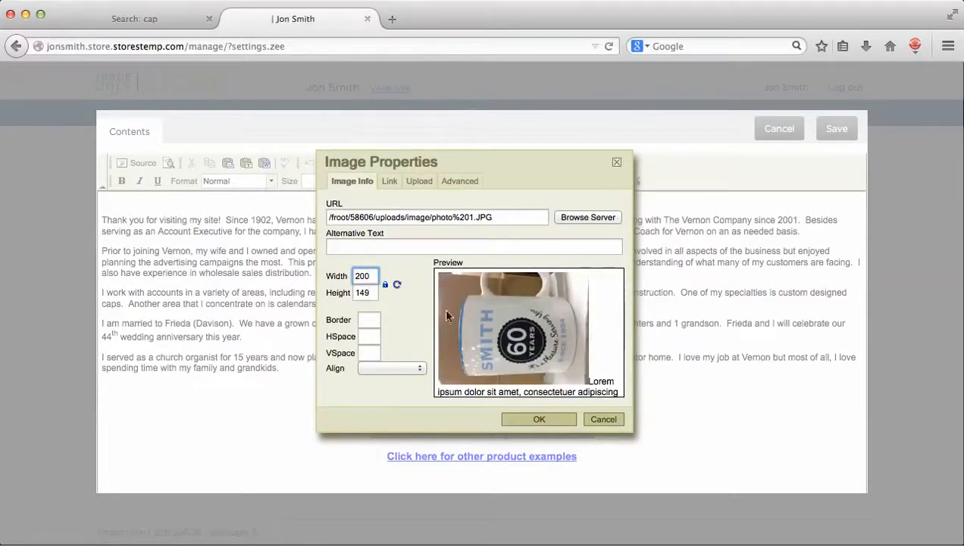
{"action": "left_click", "coordinate": [530, 420]}
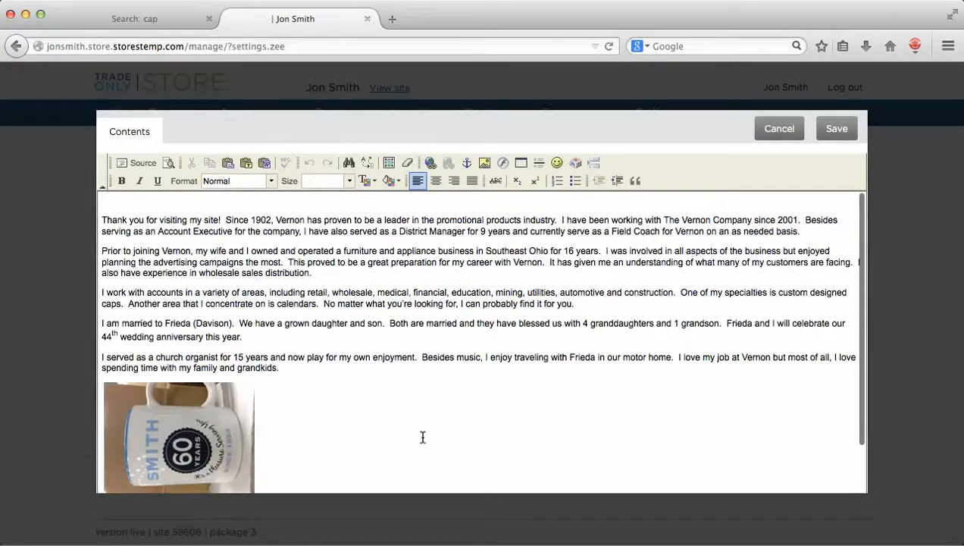
{"action": "scroll", "coordinate": [422, 437], "scroll_direction": "down", "scroll_amount": 1}
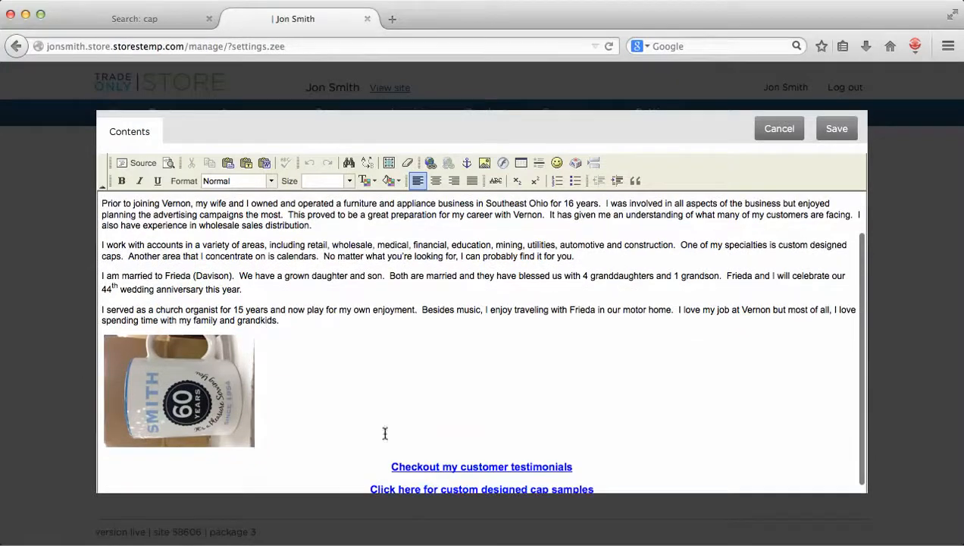
- Inspect the link settings for the inserted mug image and close them without adding a link
{"action": "left_click", "coordinate": [190, 399]}
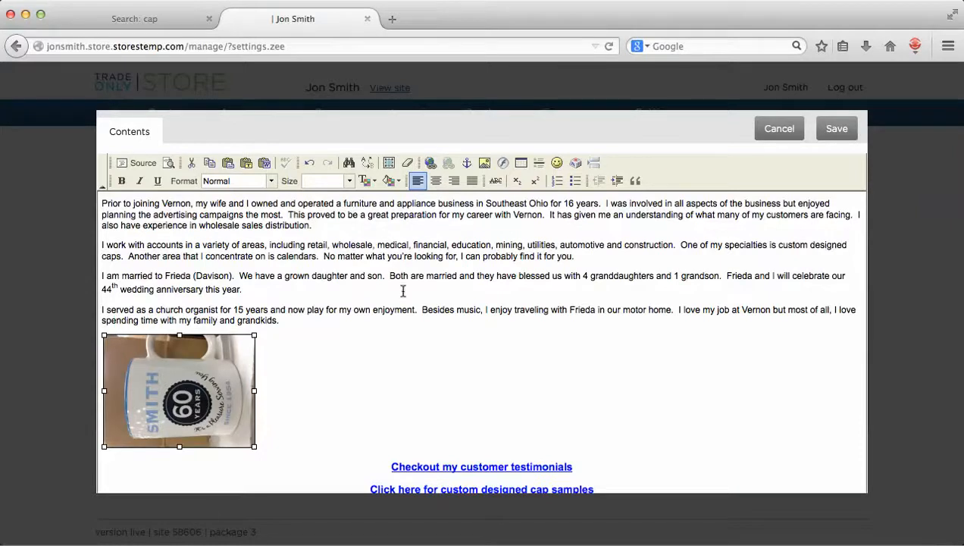
{"action": "left_click", "coordinate": [429, 162]}
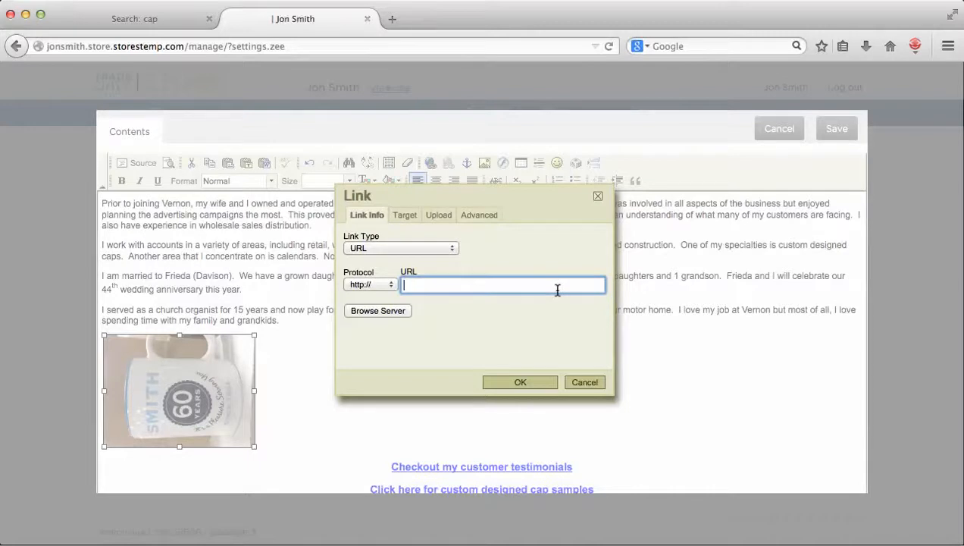
{"action": "left_click", "coordinate": [590, 382]}
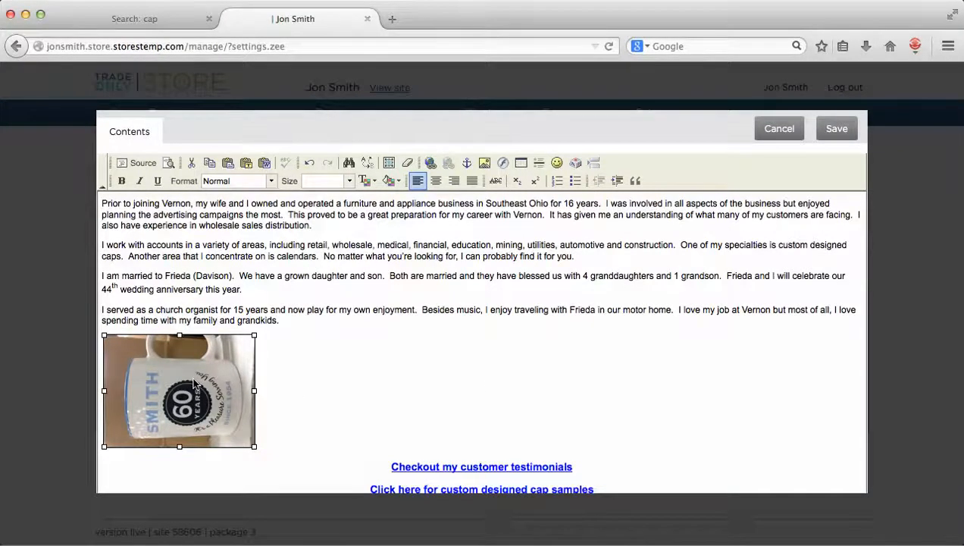
- Delete the mug image from the About Vernon page text and save the page
{"action": "key", "text": "Delete"}
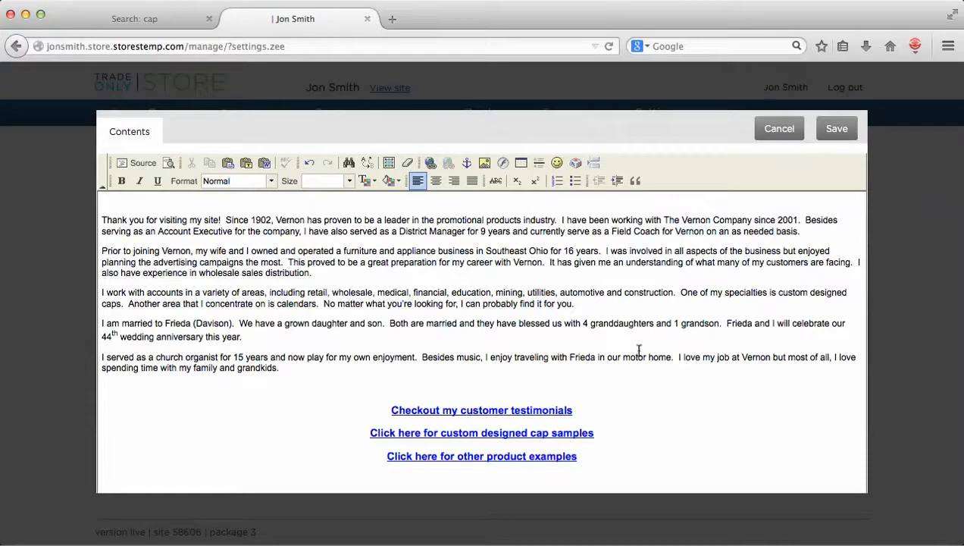
{"action": "left_click", "coordinate": [835, 129]}
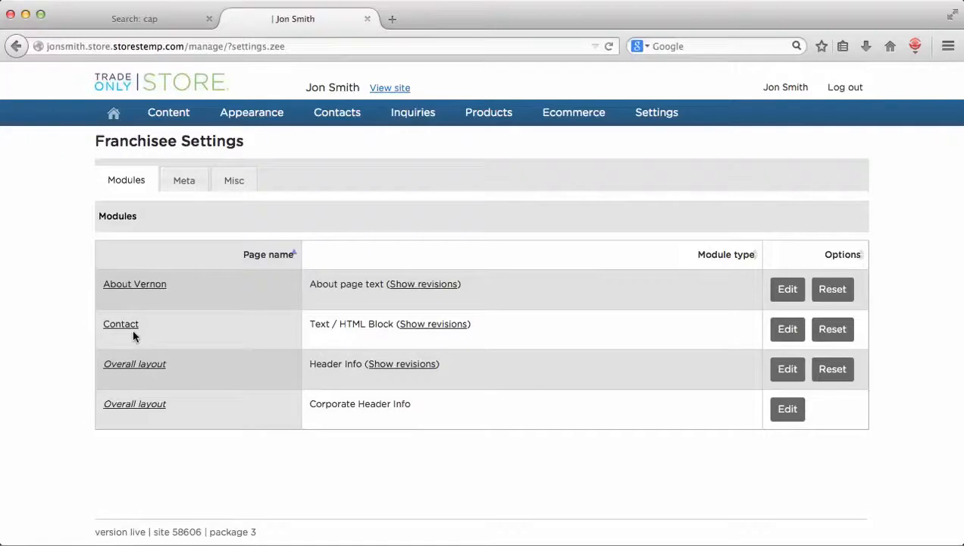
- Open the Contact page's Text / HTML Block, review its contact details and save it unchanged
{"action": "left_click", "coordinate": [787, 331]}
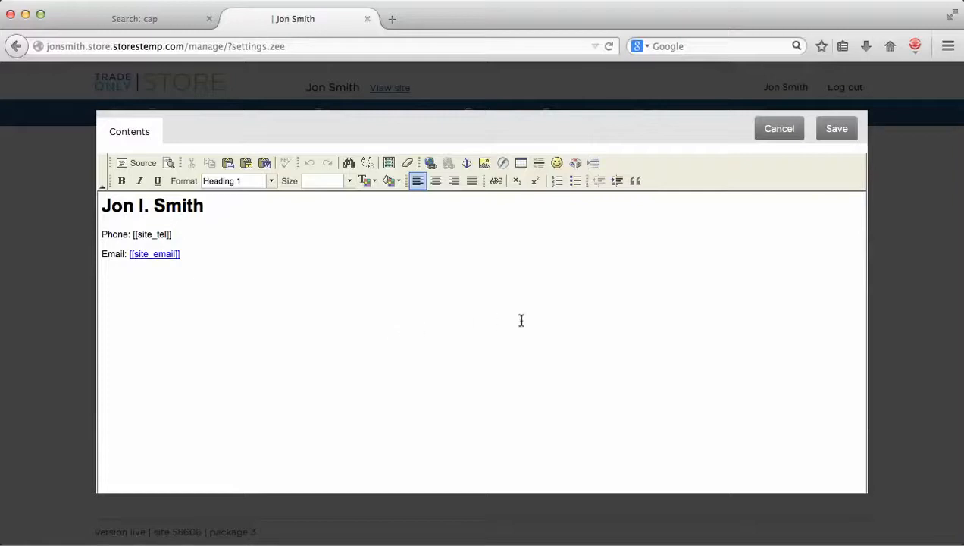
{"action": "left_click", "coordinate": [837, 130]}
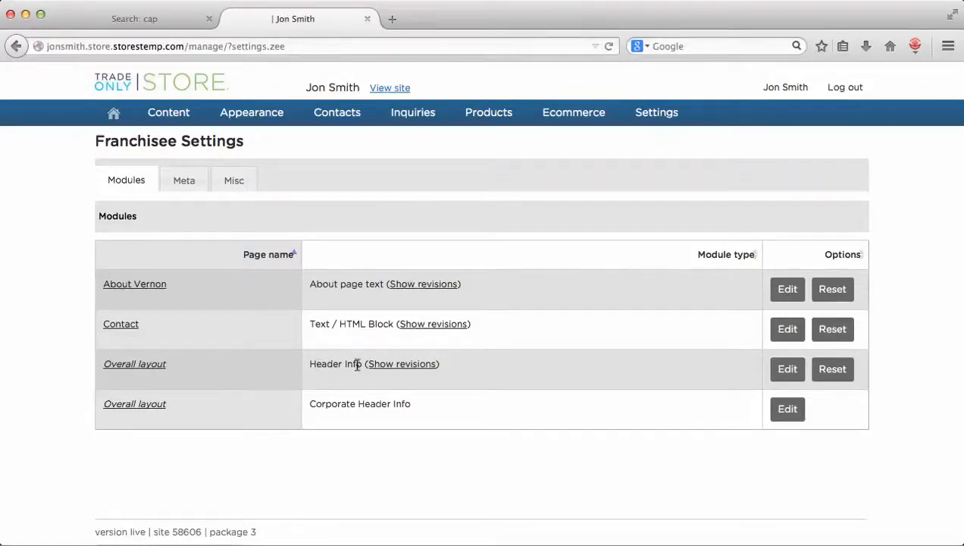
- Open the Header Info module for editing and retype "Field Coach" after "Account Executive /" in the title line
{"action": "left_click", "coordinate": [783, 369]}
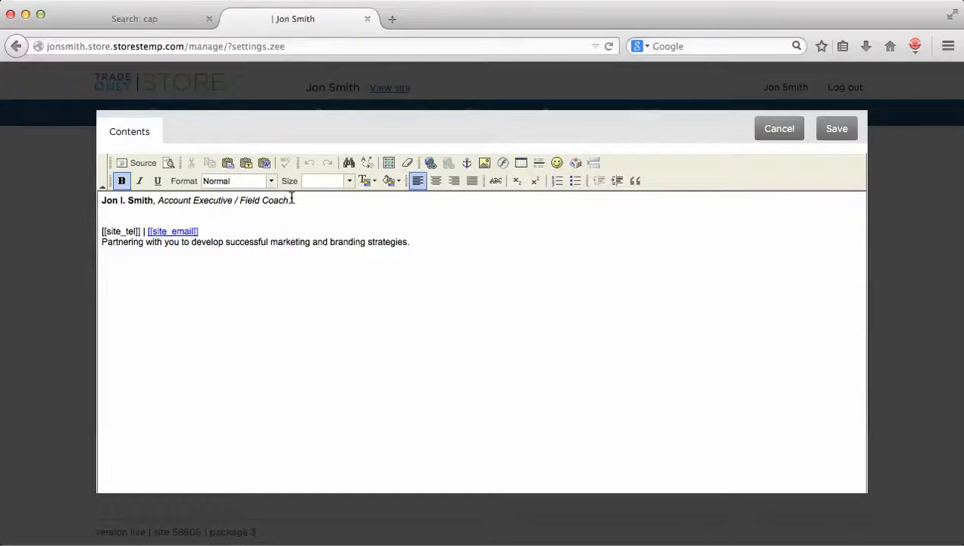
{"action": "left_click_drag", "start_coordinate": [291, 200], "coordinate": [240, 202]}
{"action": "key", "text": "BackSpace"}
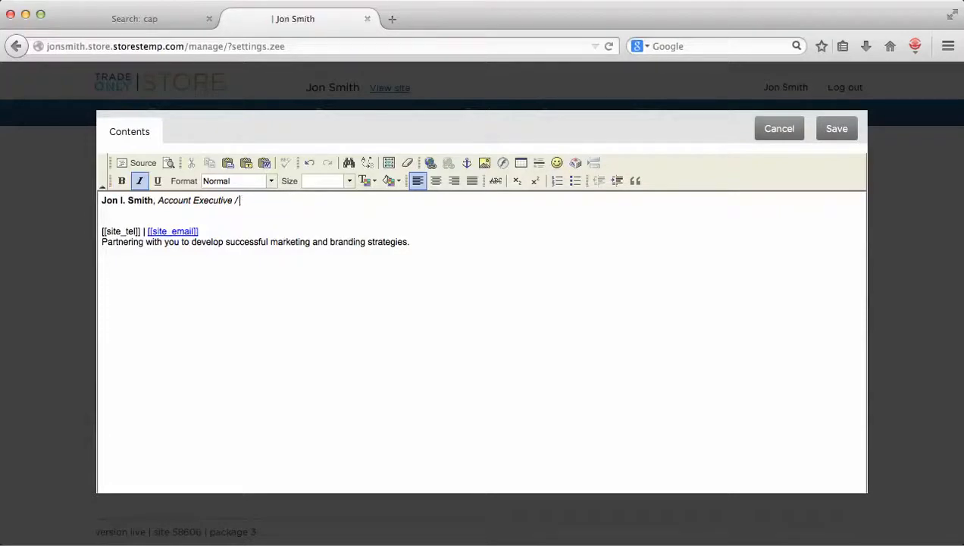
{"action": "type", "text": "Field Coach"}
{"action": "left_click", "coordinate": [287, 226]}
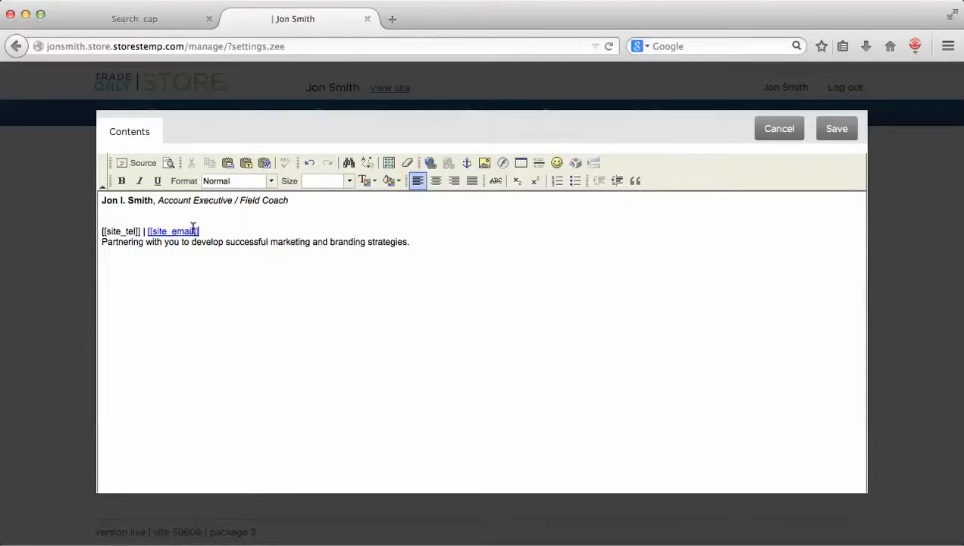
- Examine the site email placeholder and the format and size options for the "Account Executive / Field Coach" text without applying any
{"action": "left_click_drag", "start_coordinate": [198, 231], "coordinate": [145, 231]}
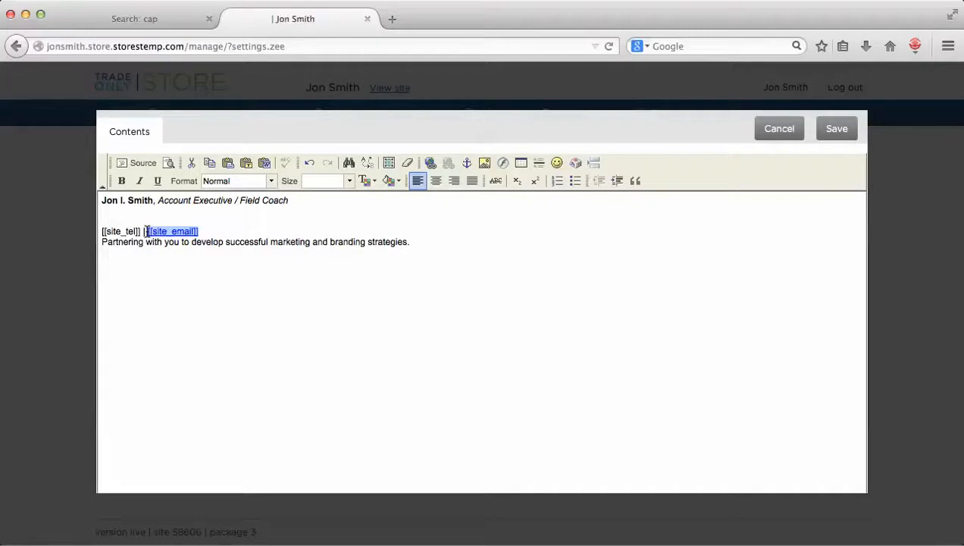
{"action": "left_click", "coordinate": [342, 301]}
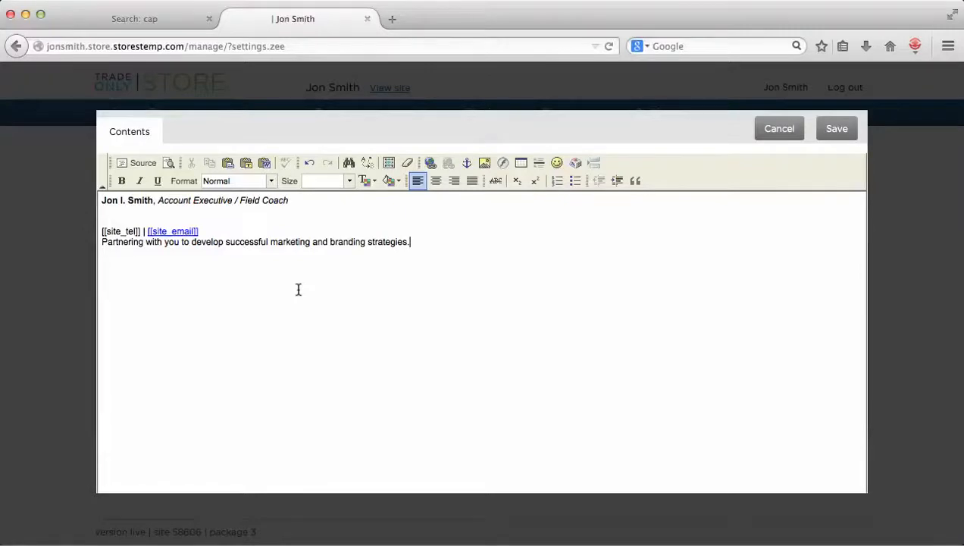
{"action": "left_click_drag", "start_coordinate": [288, 200], "coordinate": [159, 198]}
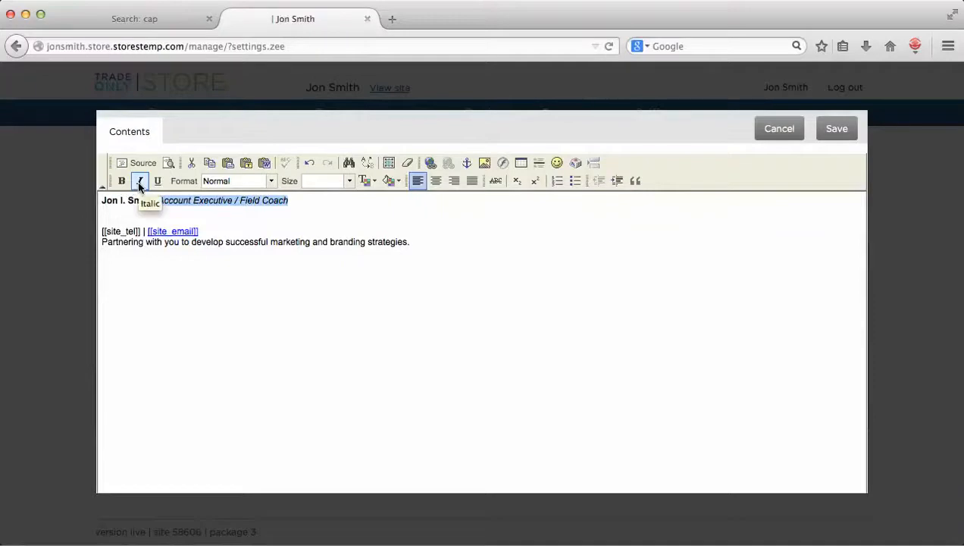
{"action": "left_click", "coordinate": [270, 180]}
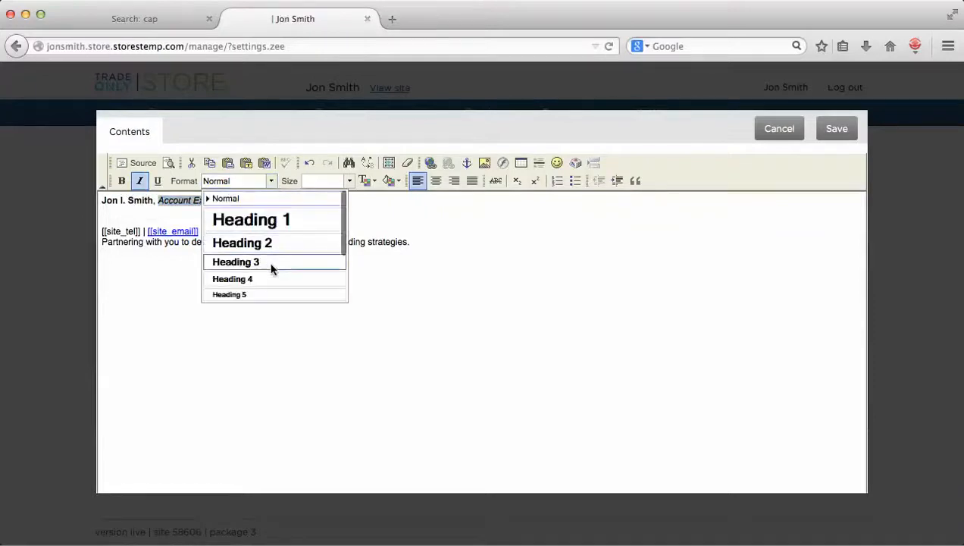
{"action": "left_click", "coordinate": [349, 180]}
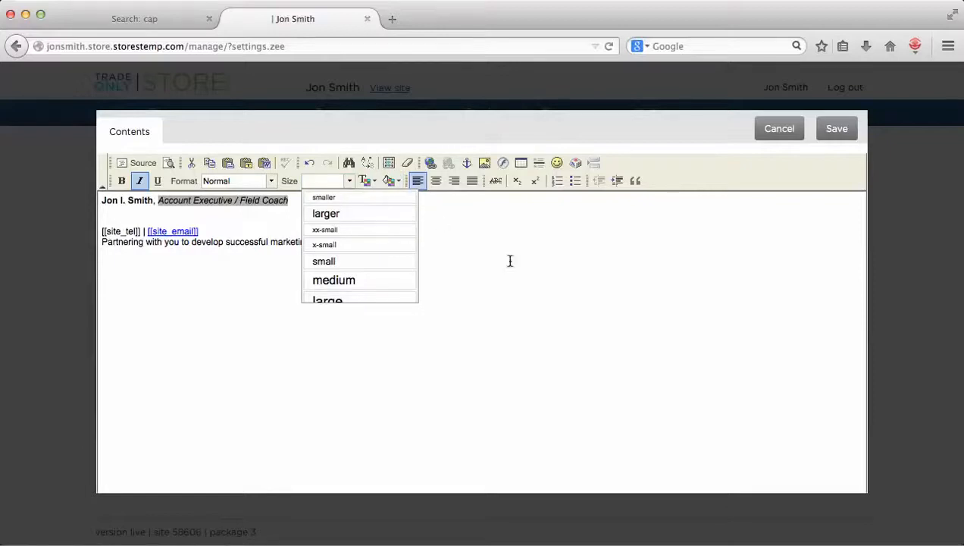
{"action": "left_click", "coordinate": [551, 296]}
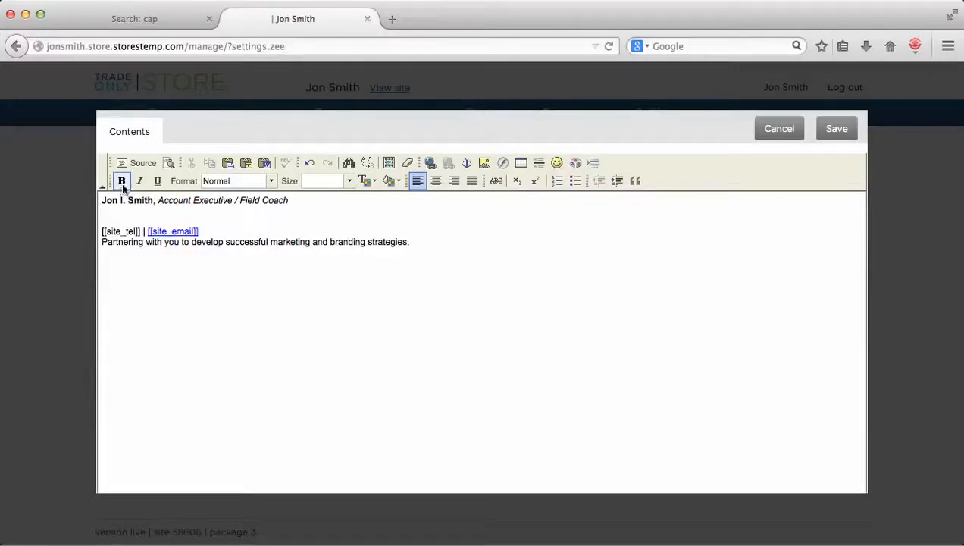
- Check the italic formatting of the "Account Executive / Field Coach" text, keep it italic and save the Header Info
{"action": "left_click_drag", "start_coordinate": [159, 201], "coordinate": [273, 201]}
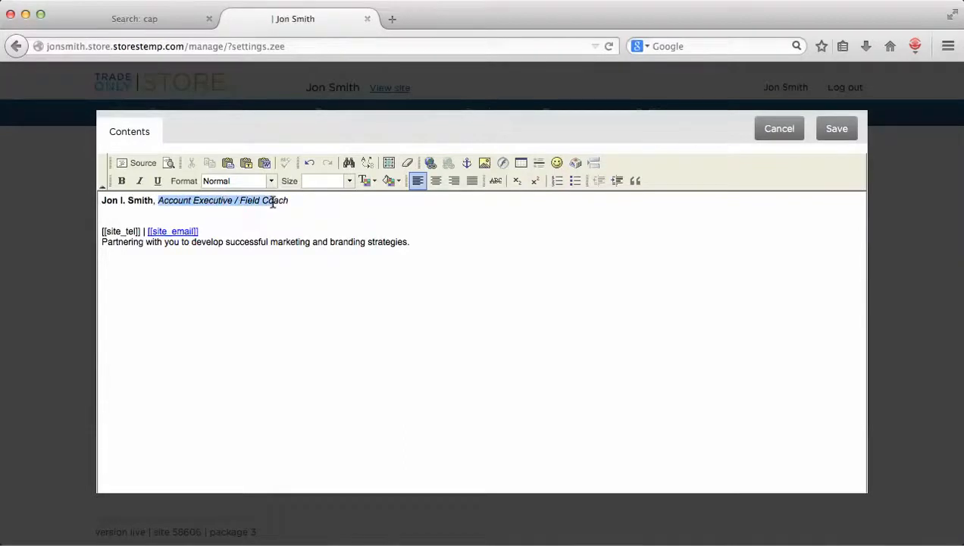
{"action": "left_click", "coordinate": [140, 180]}
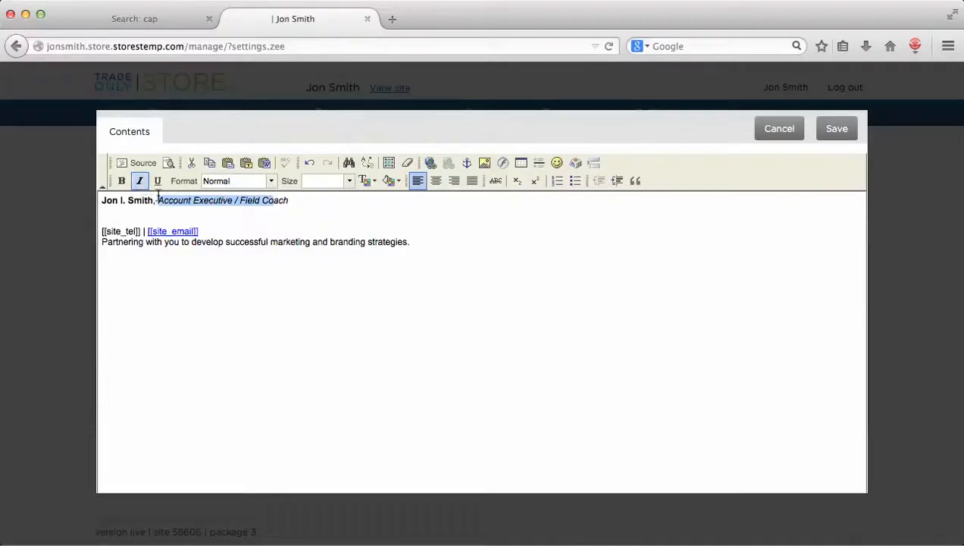
{"action": "left_click", "coordinate": [219, 272]}
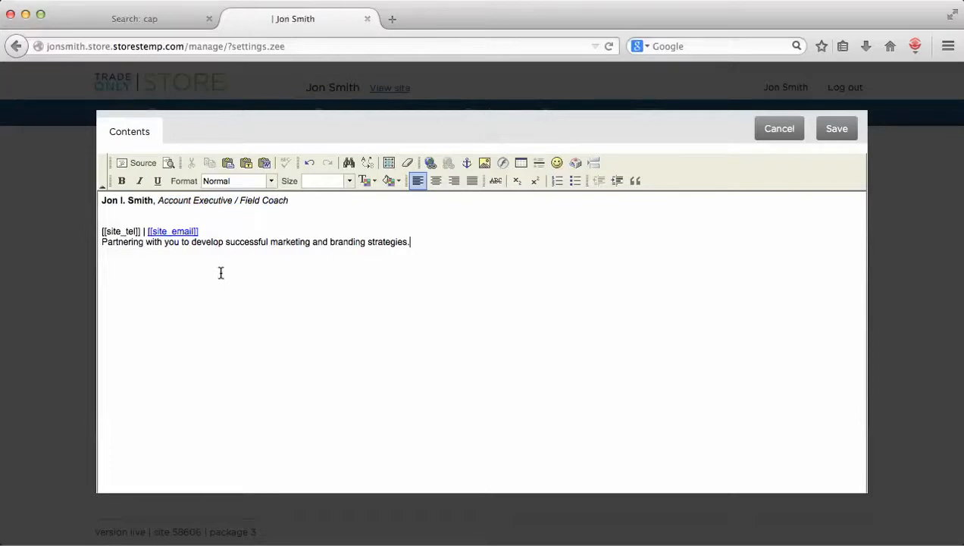
{"action": "left_click", "coordinate": [836, 130]}
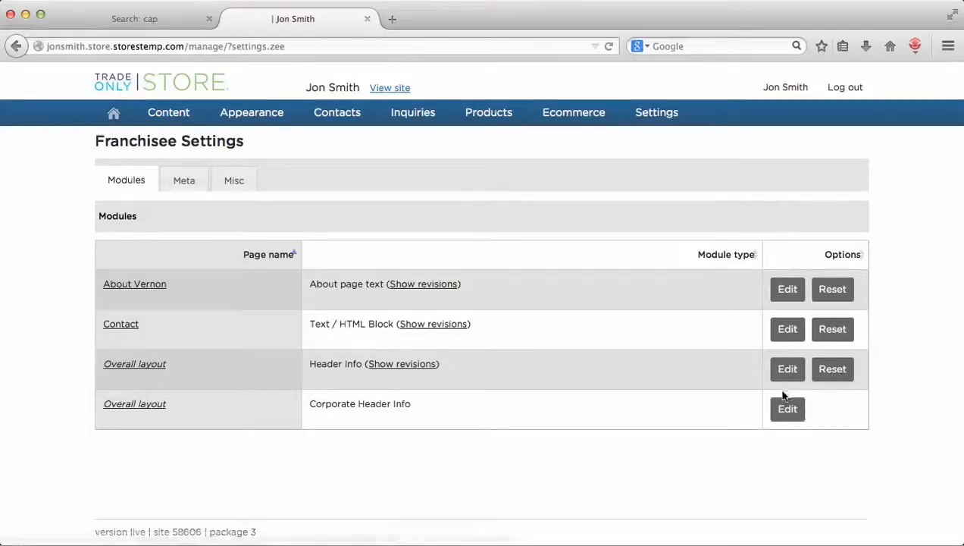
- View the Meta and Misc franchisee settings, browse for a replacement Storefront photo and cancel the file selection
{"action": "left_click", "coordinate": [186, 181]}
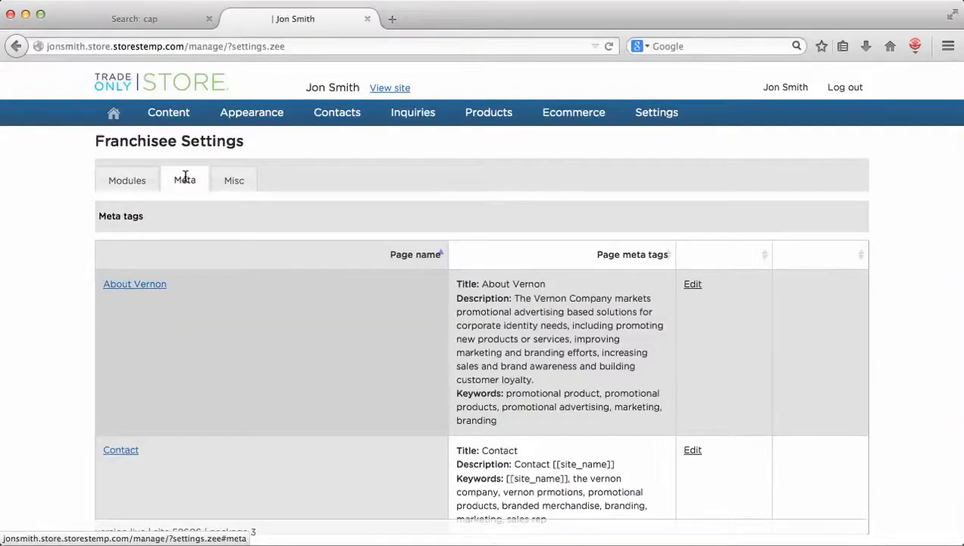
{"action": "left_click", "coordinate": [236, 182]}
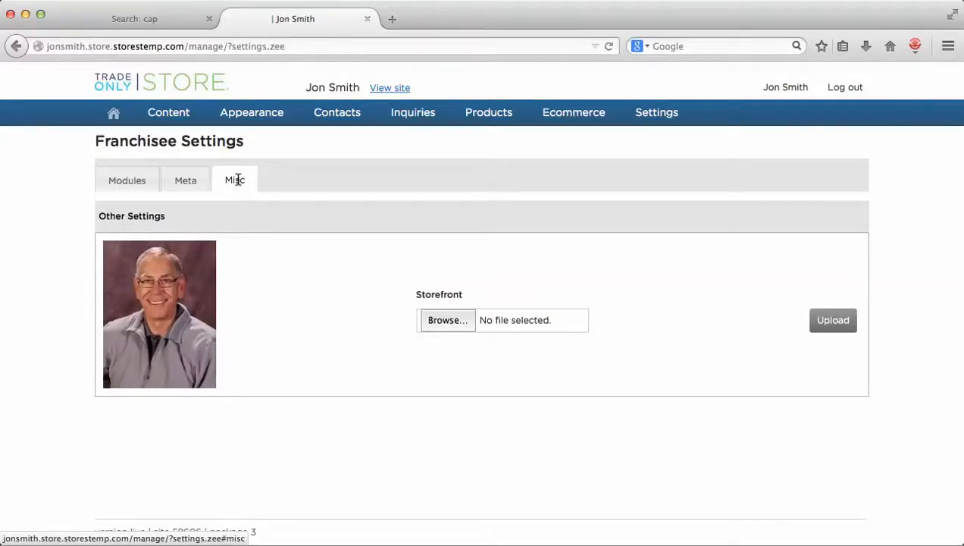
{"action": "left_click", "coordinate": [226, 189]}
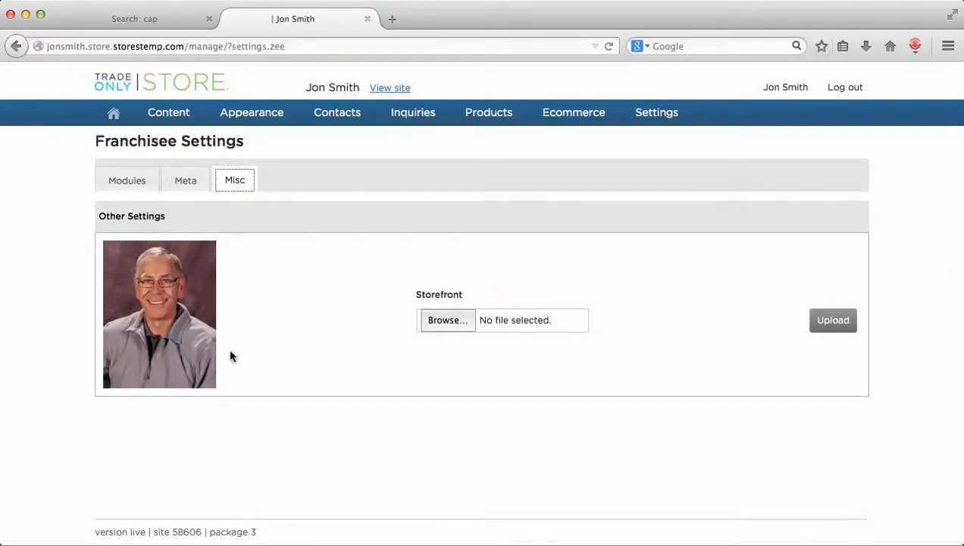
{"action": "left_click", "coordinate": [448, 321]}
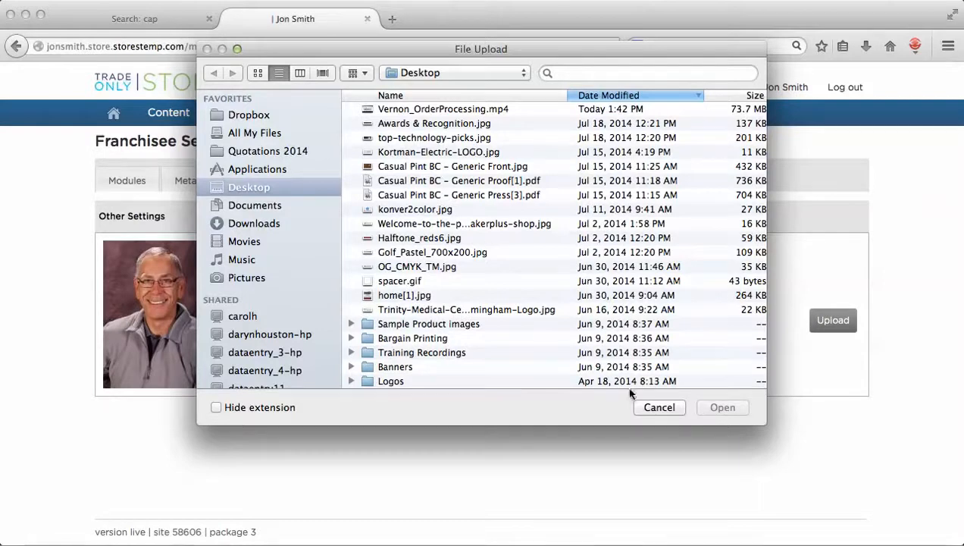
{"action": "left_click", "coordinate": [654, 409]}
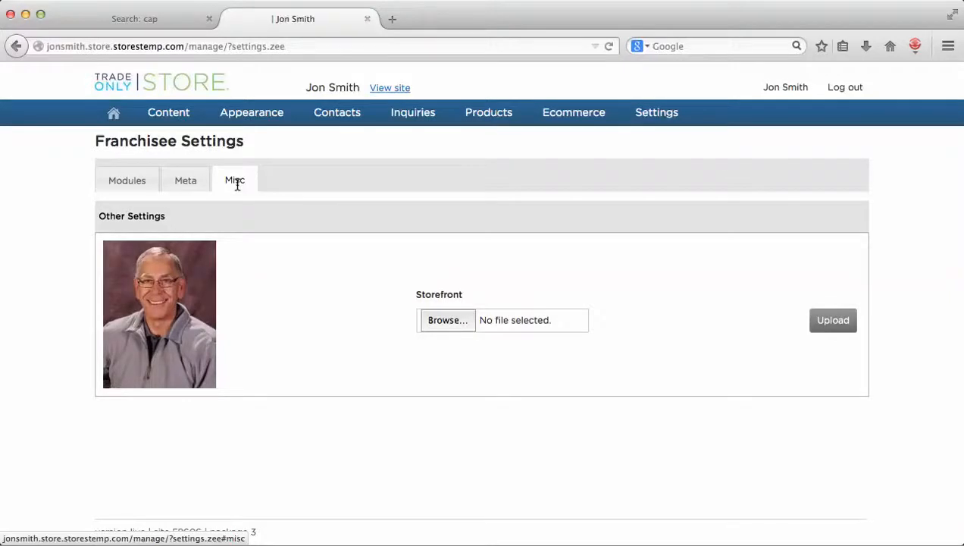
- Open the About Vernon page's meta title, description and keywords for editing and save them without changing the text
{"action": "left_click", "coordinate": [185, 182]}
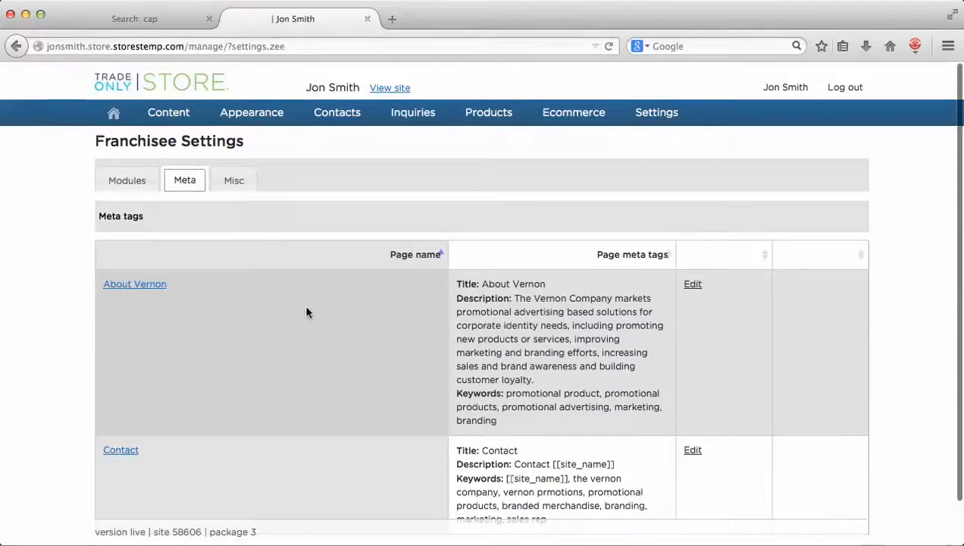
{"action": "scroll", "coordinate": [306, 312], "scroll_direction": "down", "scroll_amount": 1}
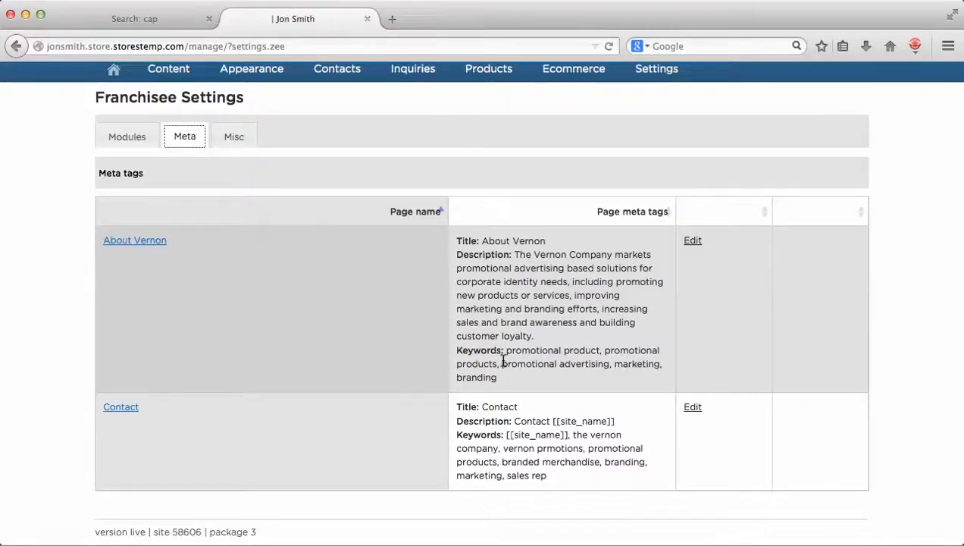
{"action": "left_click", "coordinate": [692, 242]}
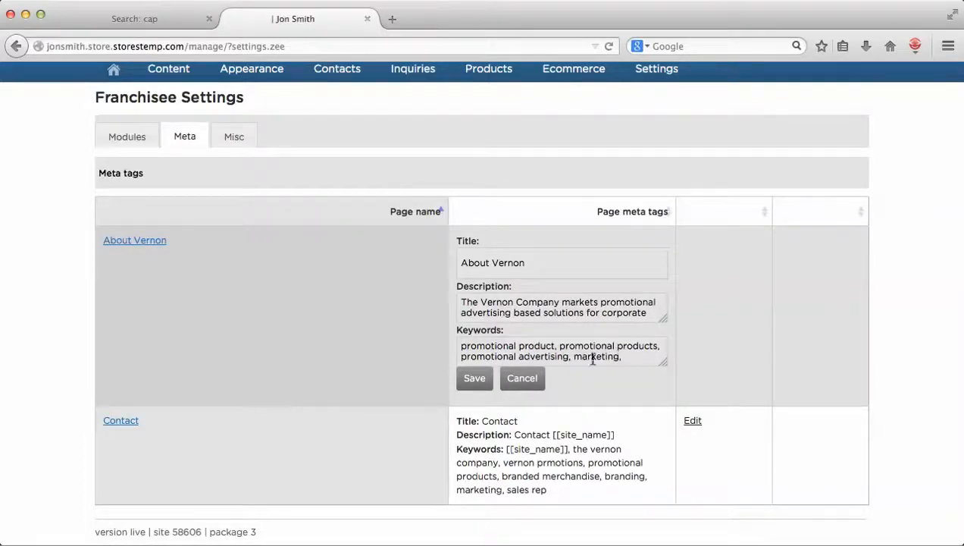
{"action": "left_click", "coordinate": [475, 379]}
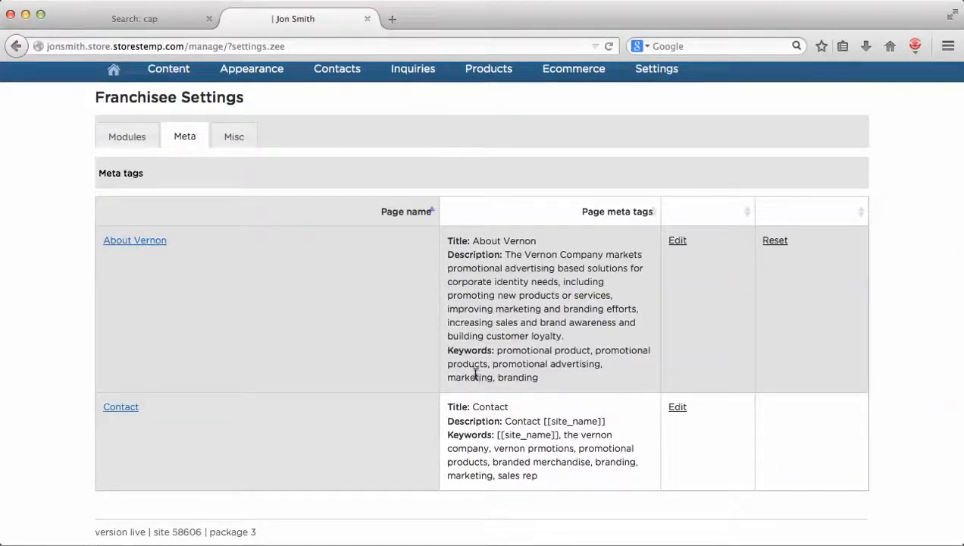
- Return to the Modules settings, open the live storefront site and dismiss the local mode notice
{"action": "left_click", "coordinate": [146, 139]}
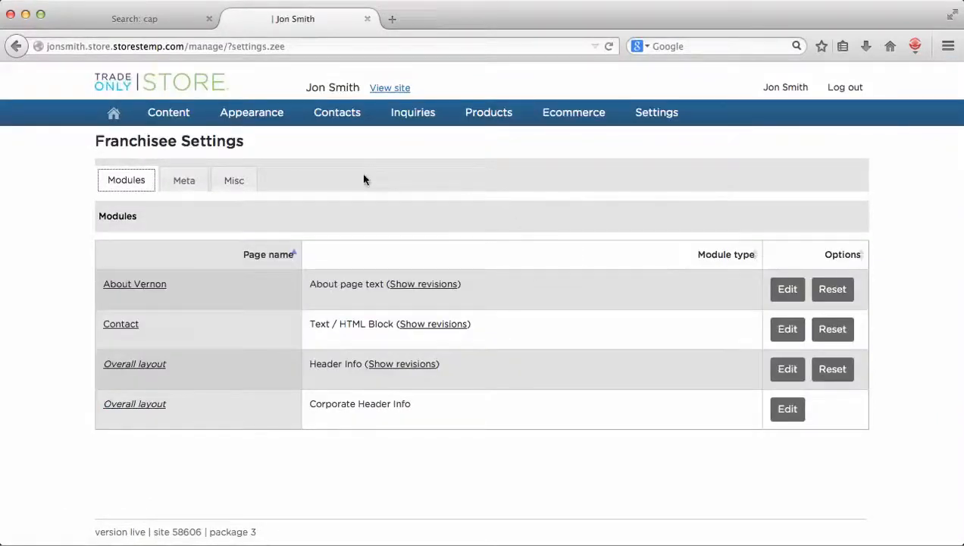
{"action": "left_click", "coordinate": [384, 90]}
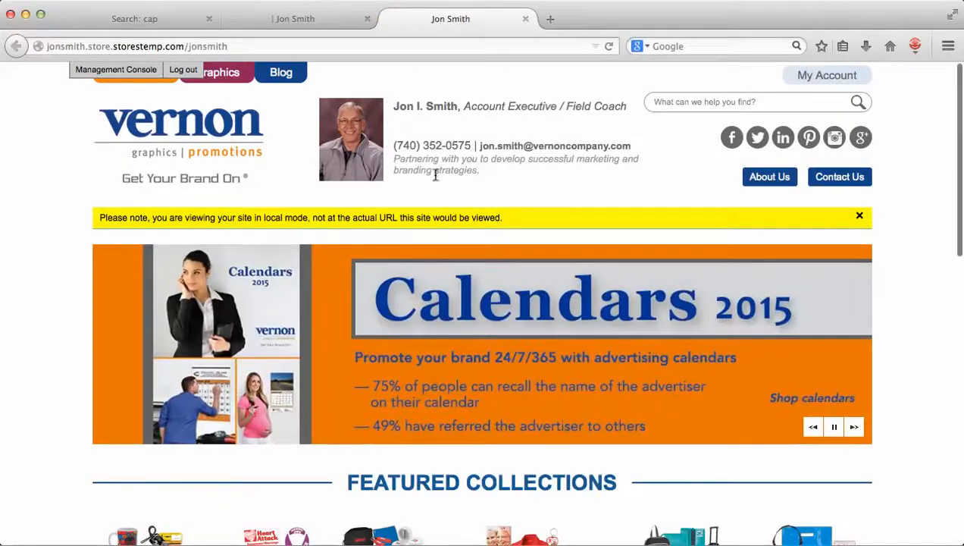
{"action": "left_click", "coordinate": [860, 220]}
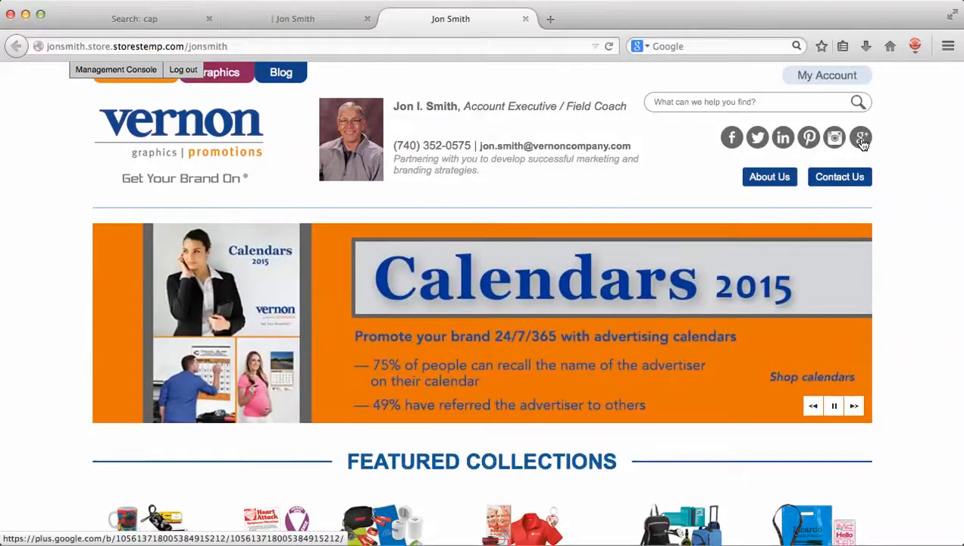
- Open the storefront's About Us page, dismiss the local mode notice and read the biography through to the custom page links
{"action": "left_click", "coordinate": [782, 180]}
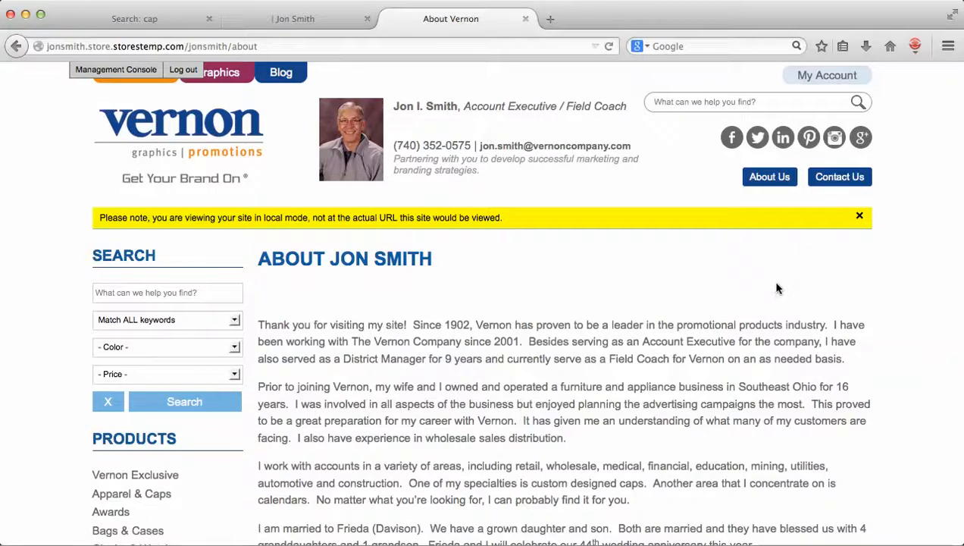
{"action": "scroll", "coordinate": [776, 288], "scroll_direction": "down", "scroll_amount": 2}
{"action": "scroll", "coordinate": [777, 287], "scroll_direction": "down", "scroll_amount": 2}
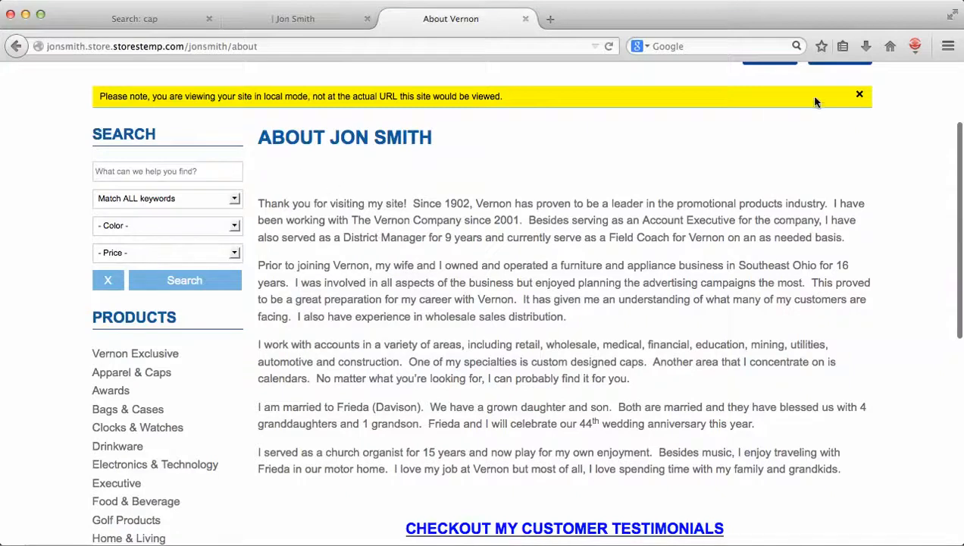
{"action": "left_click", "coordinate": [860, 97]}
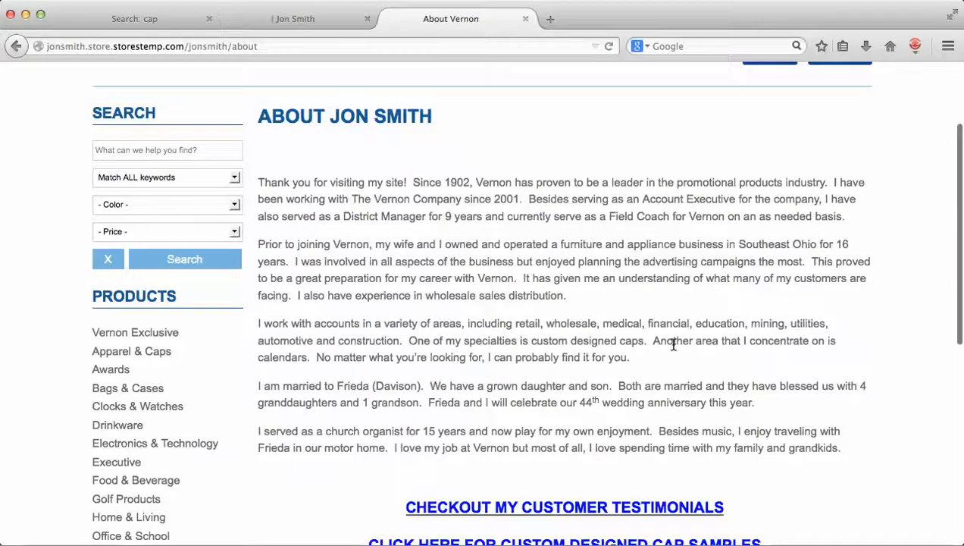
{"action": "scroll", "coordinate": [673, 344], "scroll_direction": "down", "scroll_amount": 3}
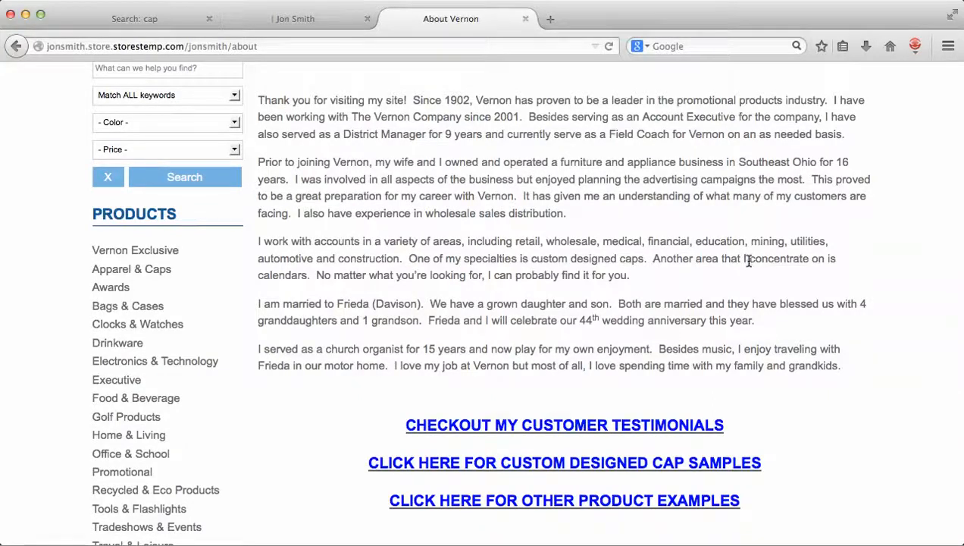
{"action": "scroll", "coordinate": [758, 271], "scroll_direction": "down", "scroll_amount": 5}
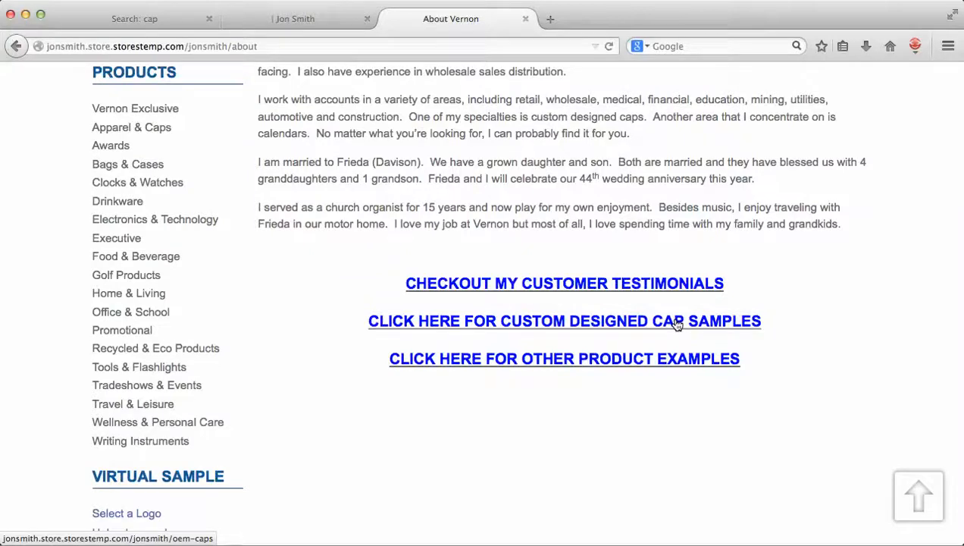
- View the custom designed cap samples page linked from the About page, dismiss its local mode notice and go back
{"action": "left_click", "coordinate": [611, 323]}
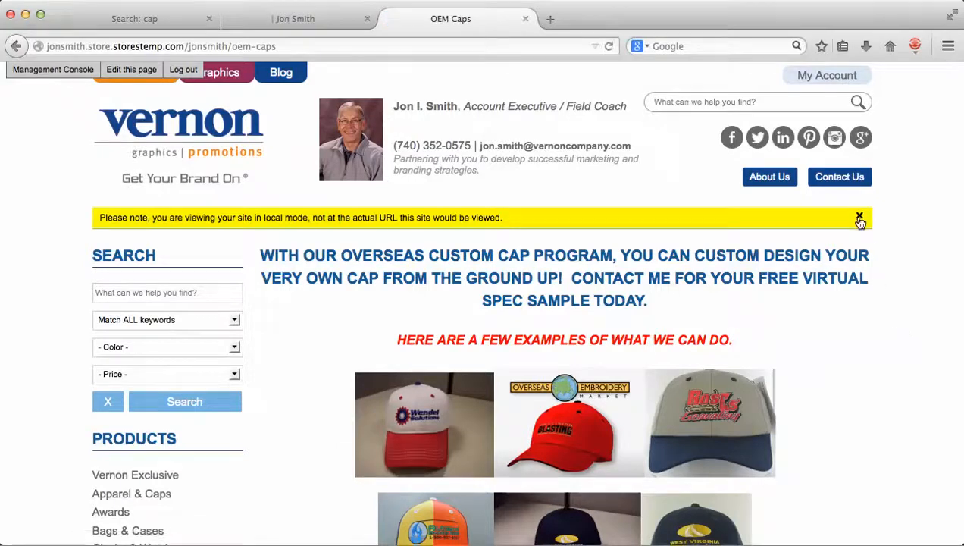
{"action": "left_click", "coordinate": [860, 216]}
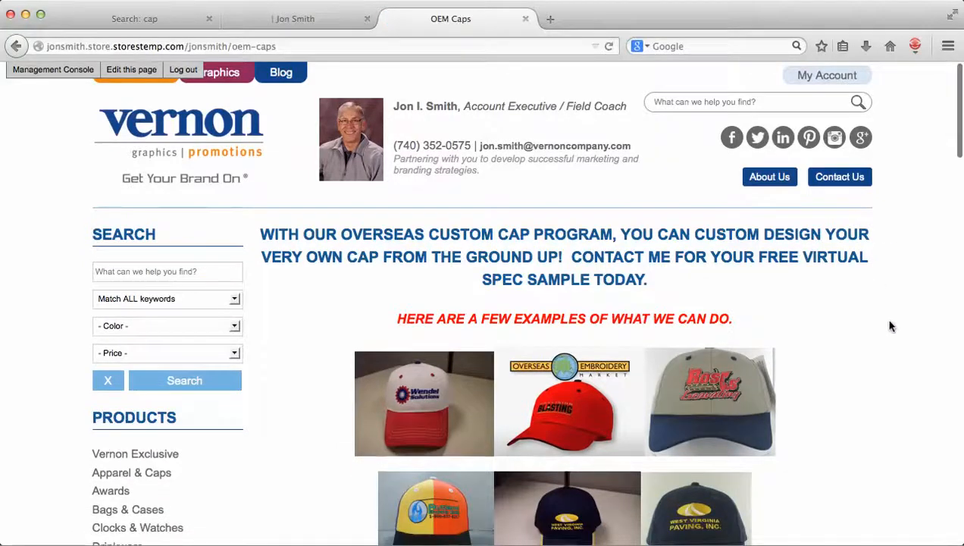
{"action": "scroll", "coordinate": [889, 326], "scroll_direction": "down", "scroll_amount": 2}
{"action": "scroll", "coordinate": [890, 326], "scroll_direction": "down", "scroll_amount": 2}
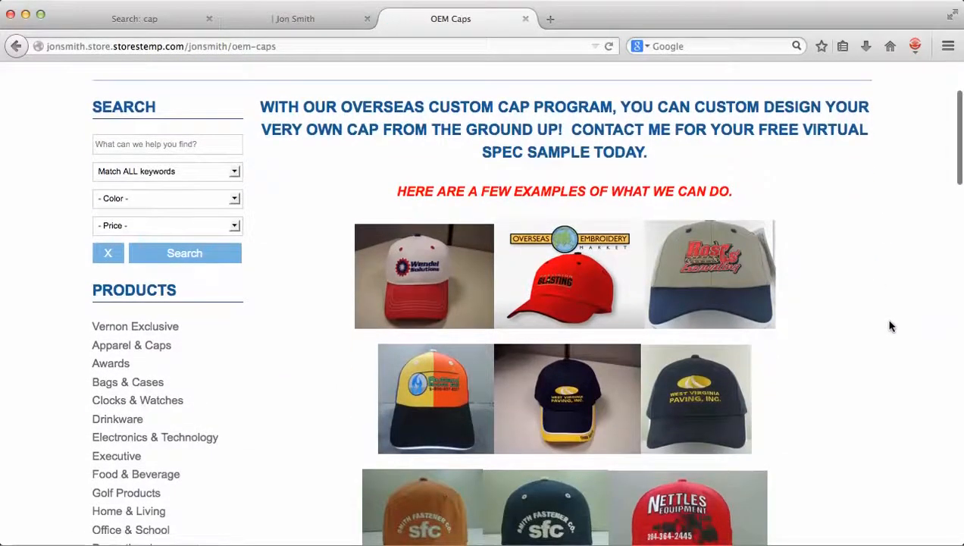
{"action": "scroll", "coordinate": [890, 326], "scroll_direction": "down", "scroll_amount": 3}
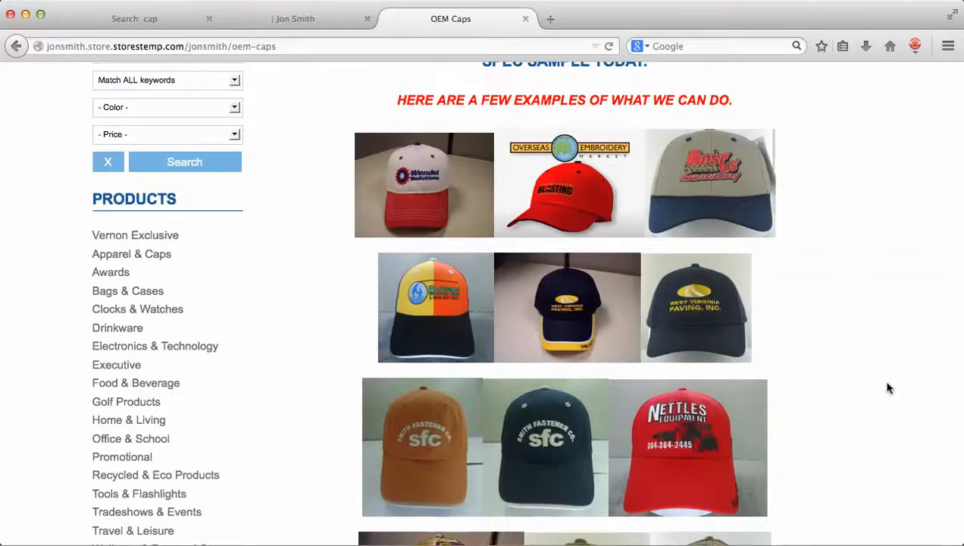
{"action": "scroll", "coordinate": [888, 388], "scroll_direction": "up", "scroll_amount": 3}
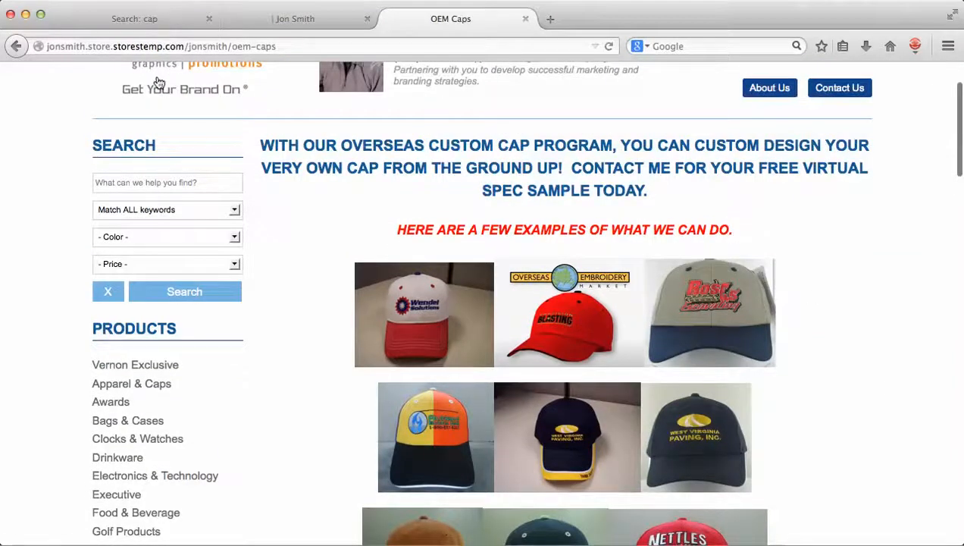
{"action": "left_click", "coordinate": [18, 47]}
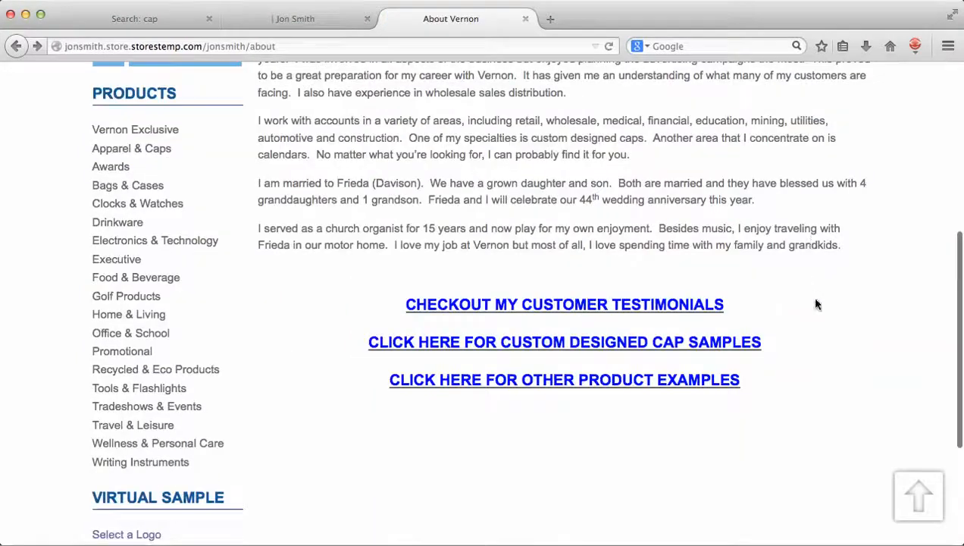
- Open the customer testimonials page from the About page, dismiss the local mode notice and read the testimonials
{"action": "left_click", "coordinate": [587, 306]}
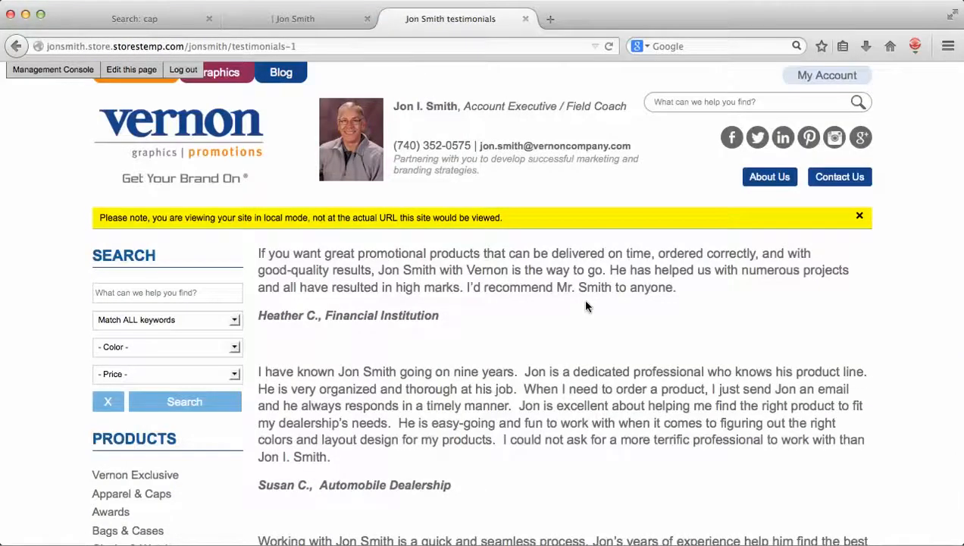
{"action": "left_click", "coordinate": [860, 216]}
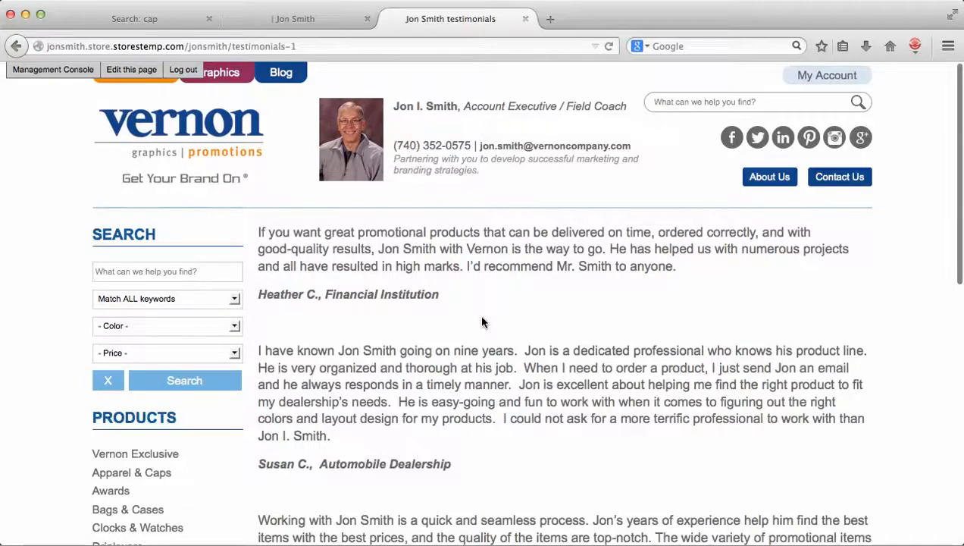
{"action": "scroll", "coordinate": [481, 321], "scroll_direction": "down", "scroll_amount": 5}
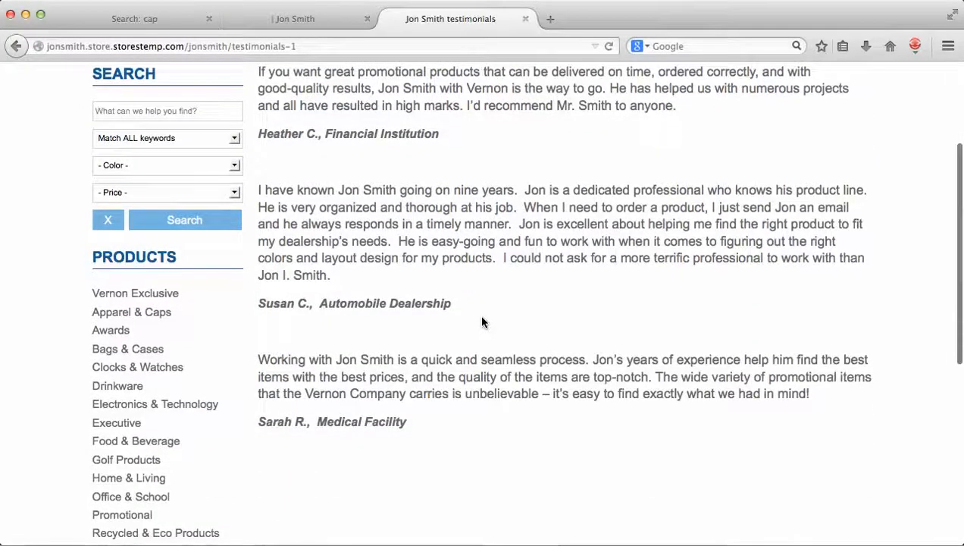
{"action": "scroll", "coordinate": [481, 321], "scroll_direction": "up", "scroll_amount": 3}
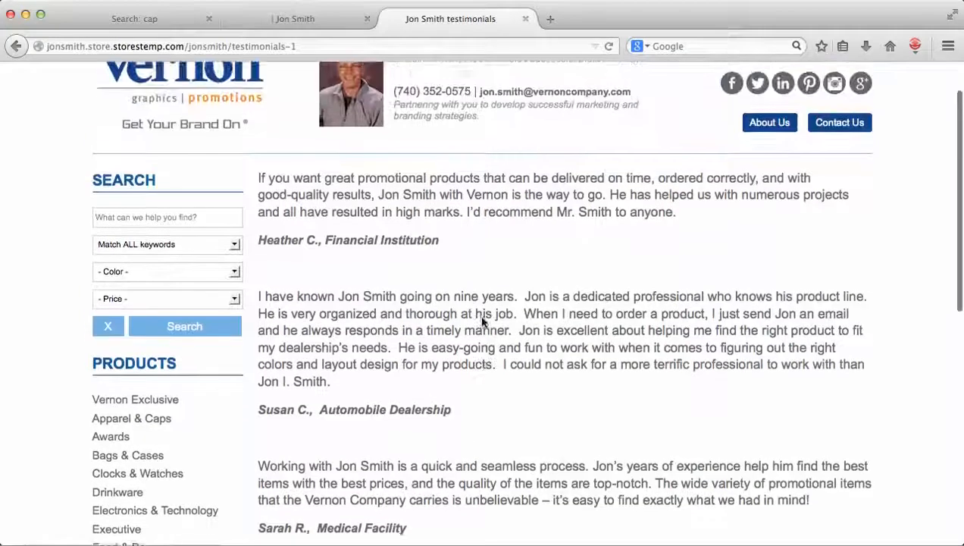
{"action": "scroll", "coordinate": [482, 322], "scroll_direction": "up", "scroll_amount": 1}
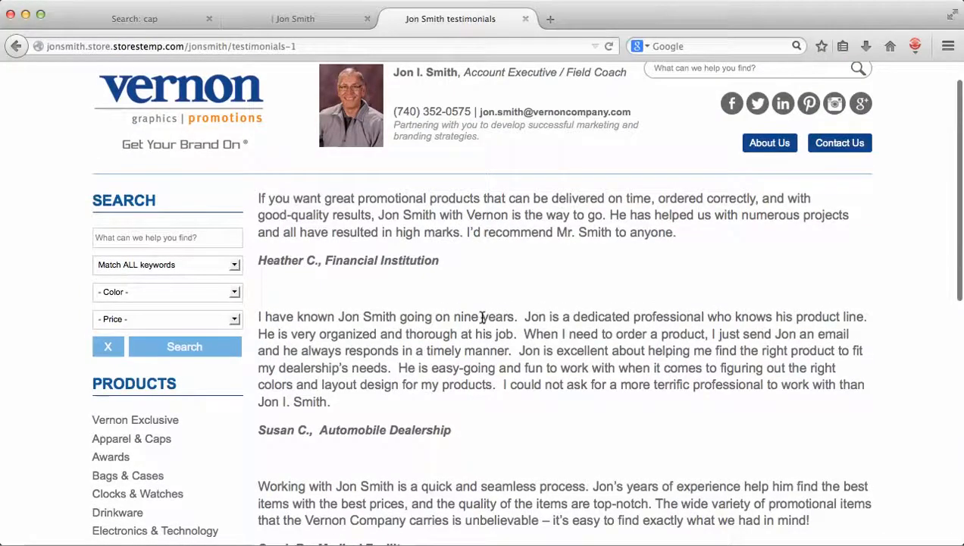
{"action": "scroll", "coordinate": [482, 318], "scroll_direction": "up", "scroll_amount": 1}
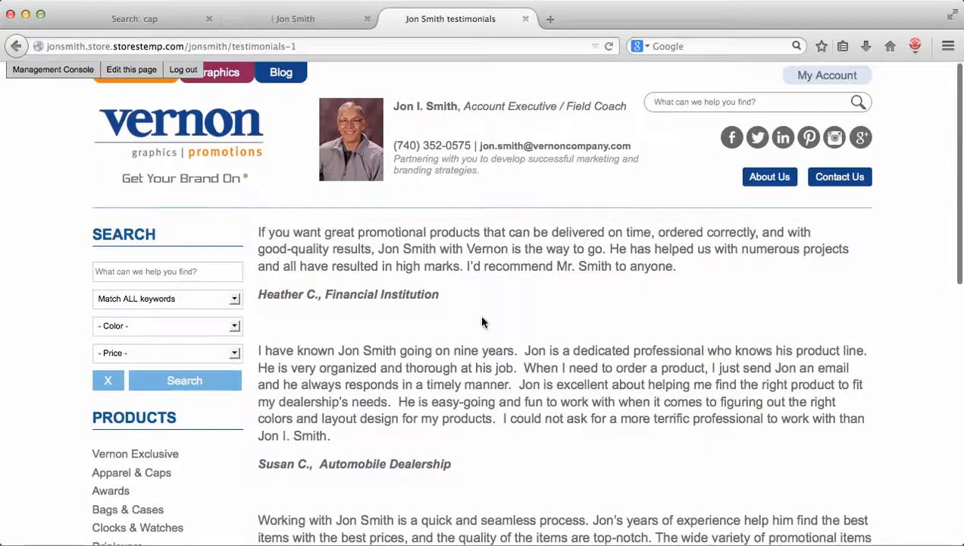
- Return to the storefront home page and dismiss the local mode notice
{"action": "left_click", "coordinate": [237, 131]}
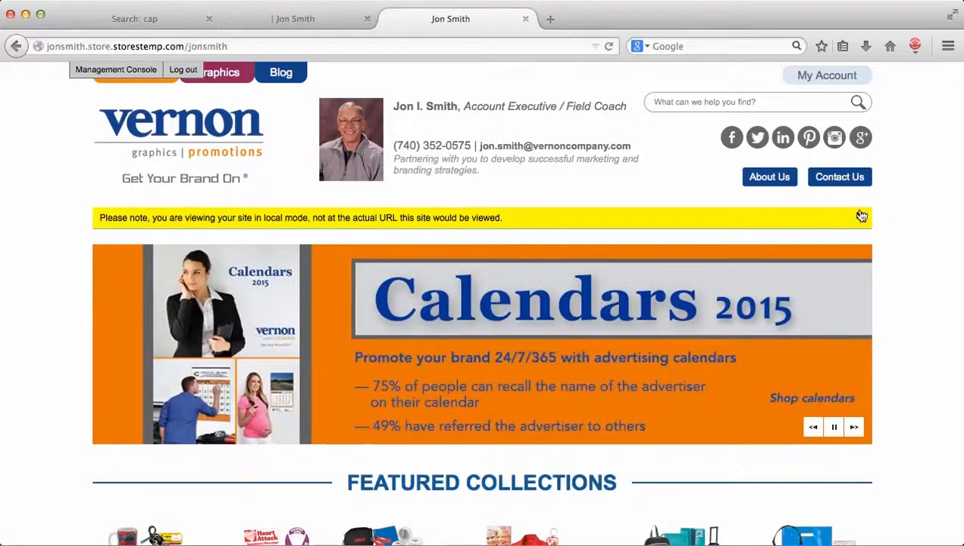
{"action": "left_click", "coordinate": [862, 216]}
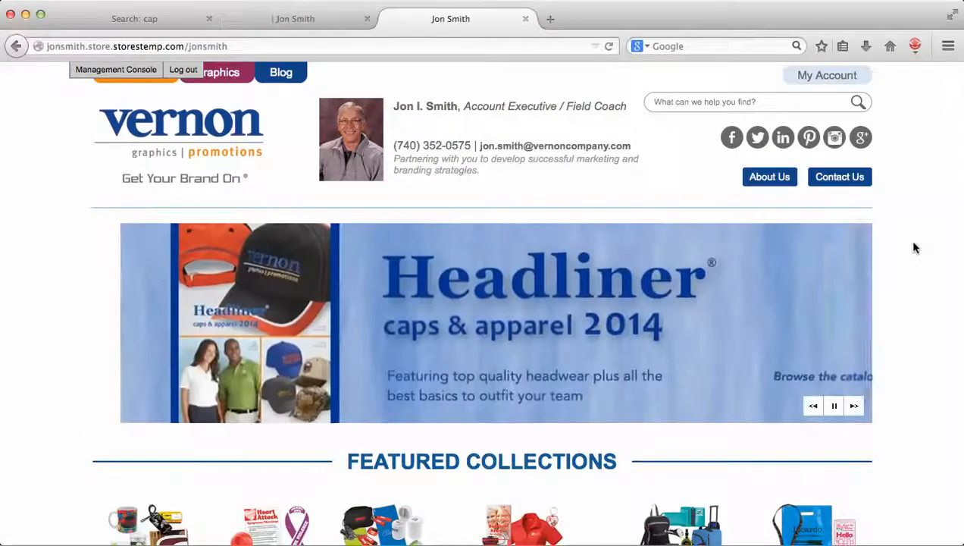